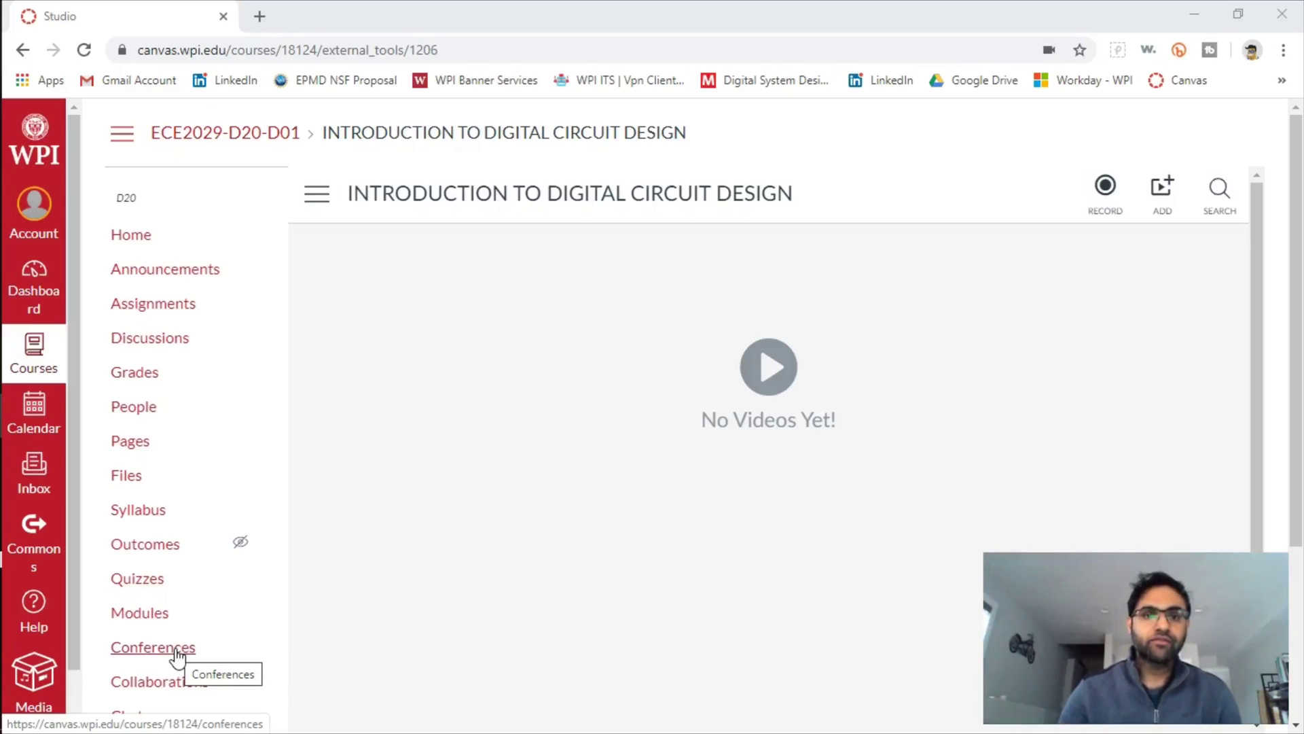
- Search the web for 'zoom download' in a new Chrome tab
click(257, 23)
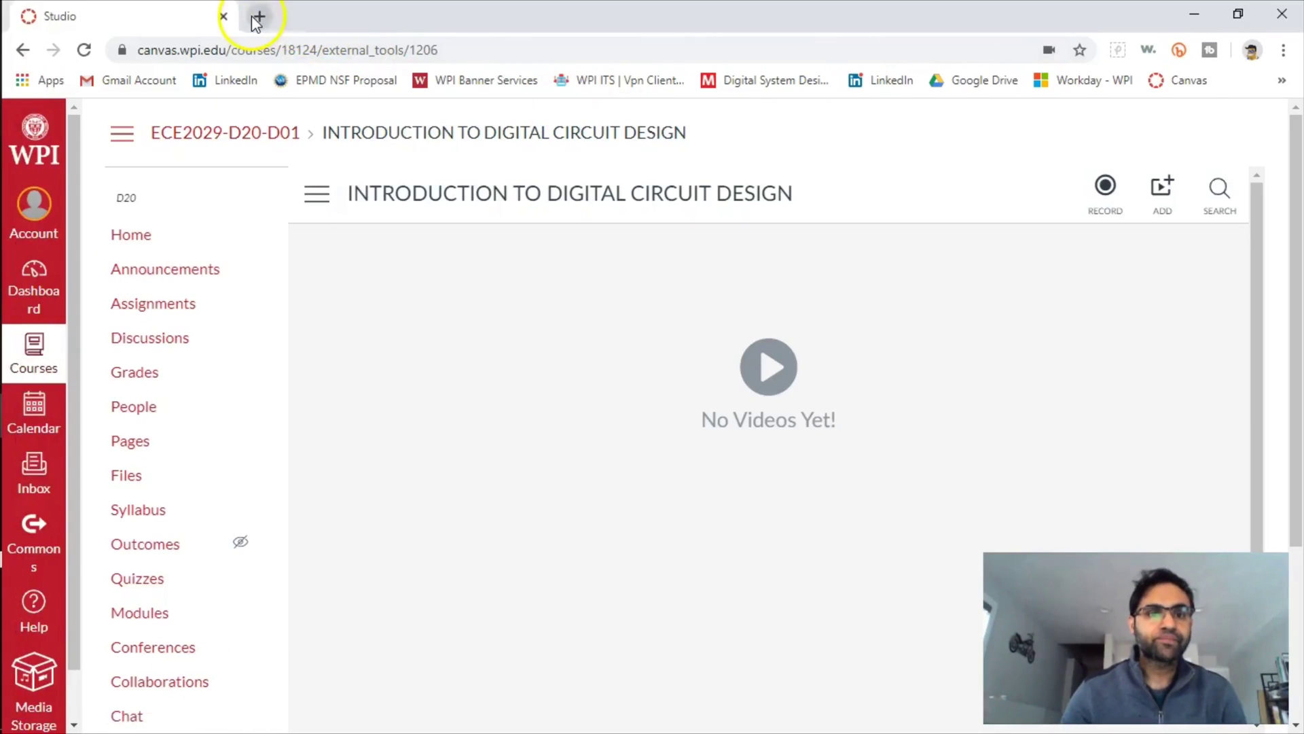
click(257, 22)
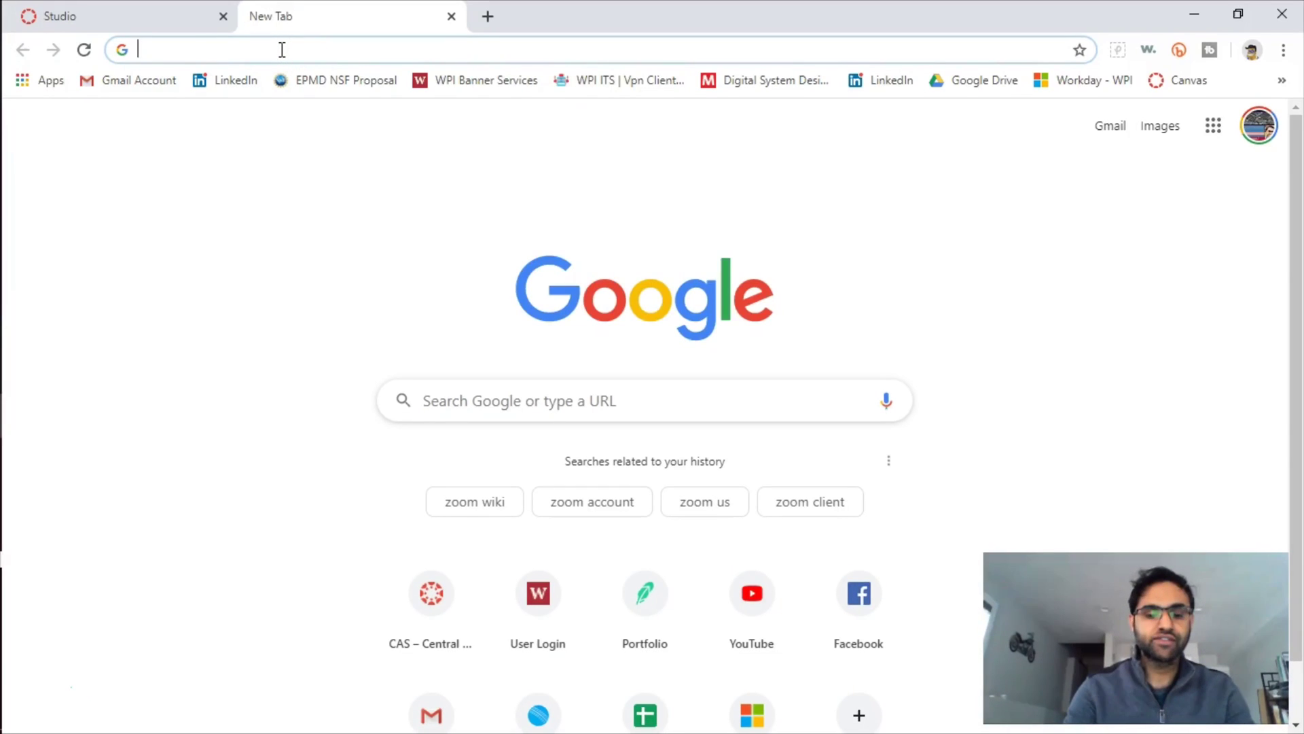
text(zoom downl)
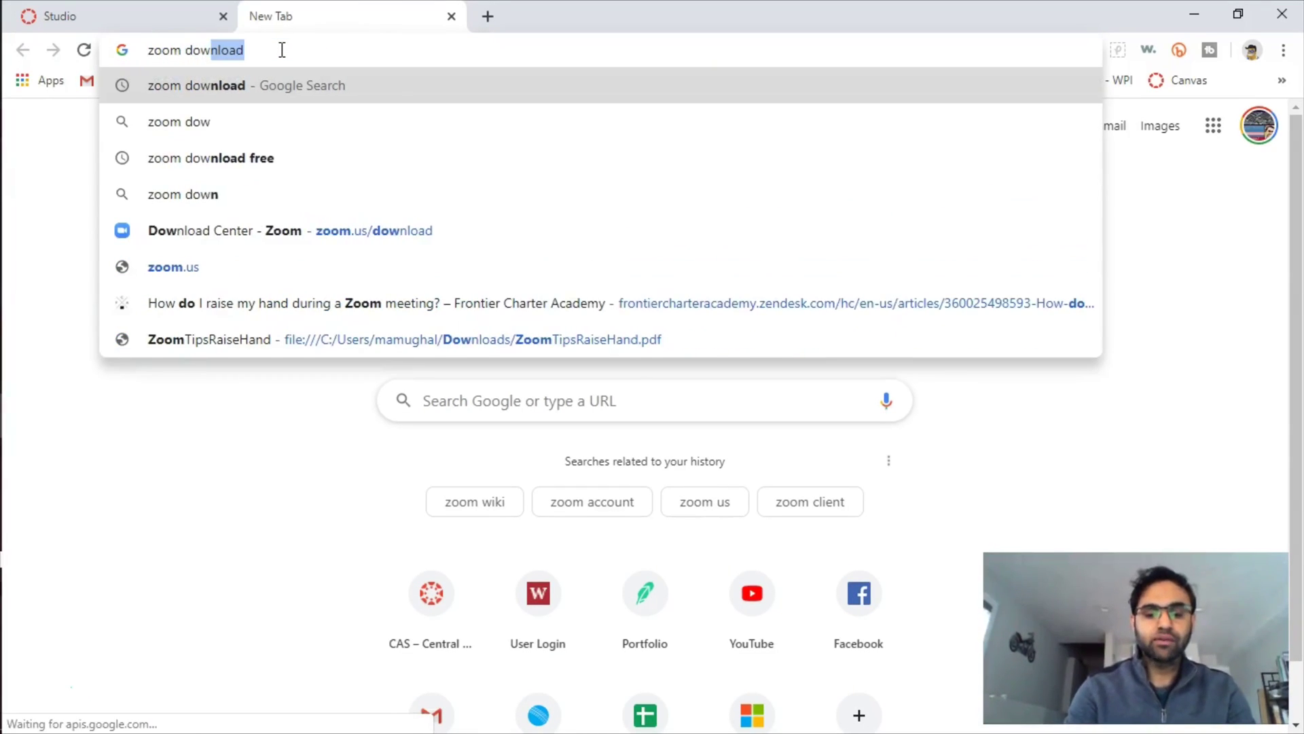
text(oad)
key(Return)
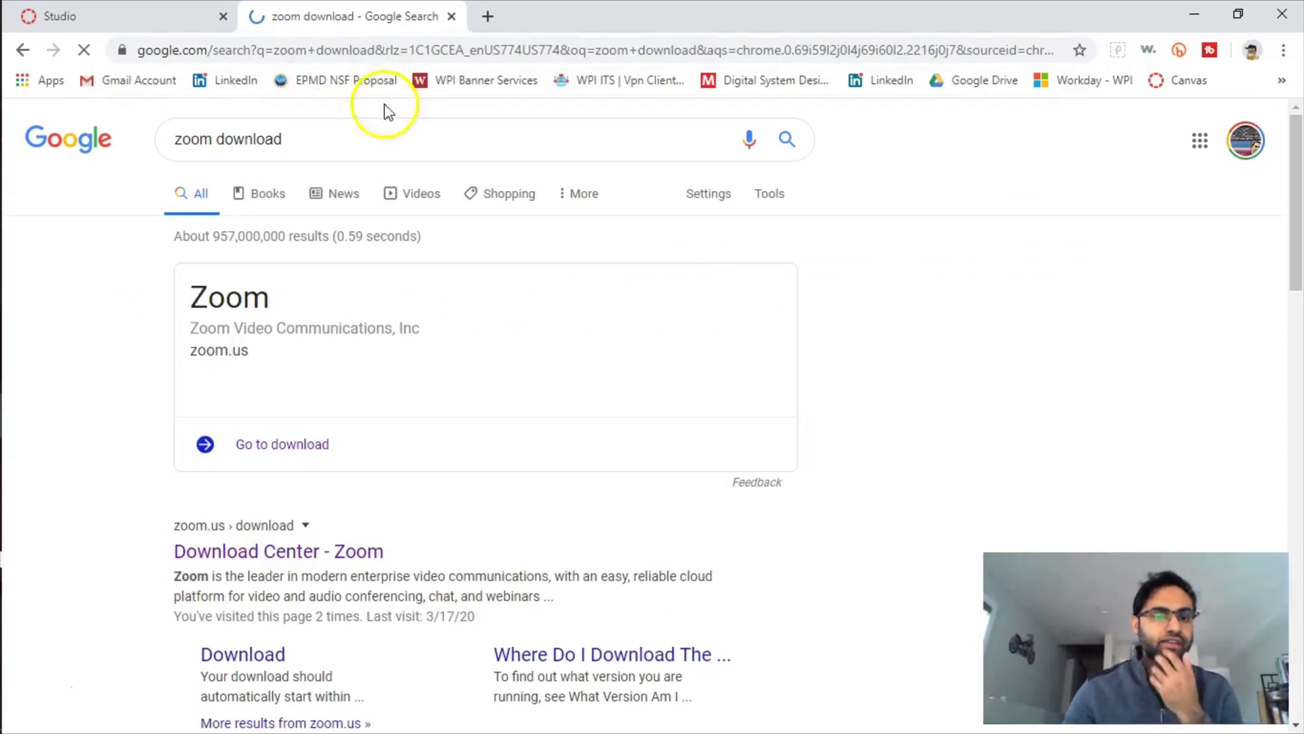
- Open the 'Download Center - Zoom' result and scroll through the Zoom Client 4.6.7 listing
scroll(320, 462, down, 7)
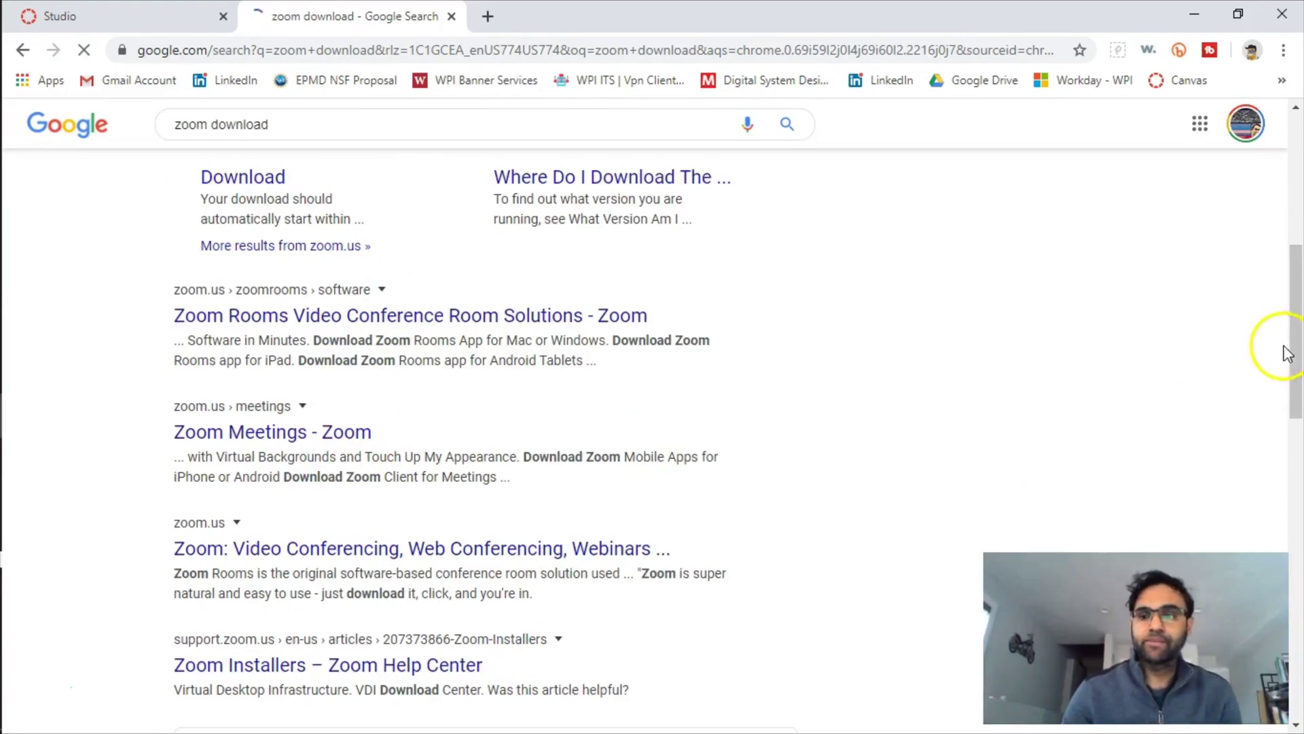
drag(1290, 349, 1297, 282)
click(334, 312)
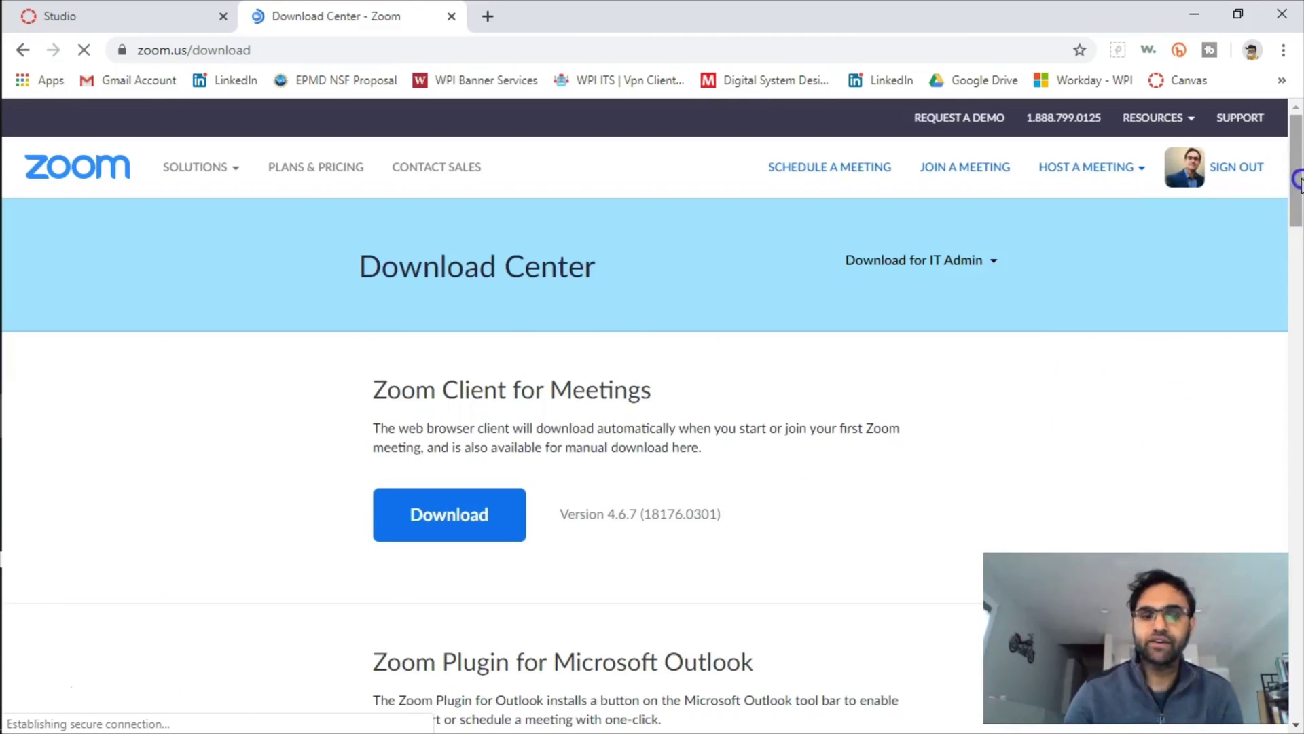
drag(1296, 169, 1296, 183)
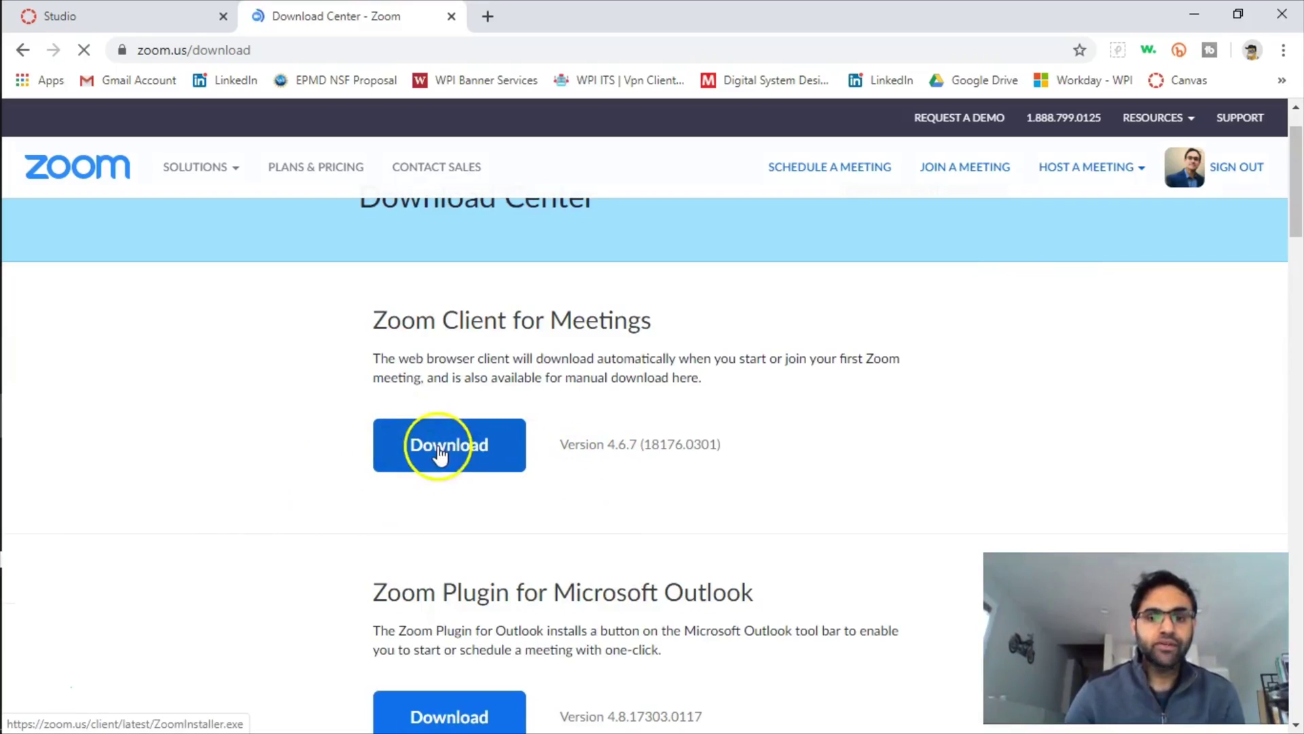
drag(1297, 197, 1298, 440)
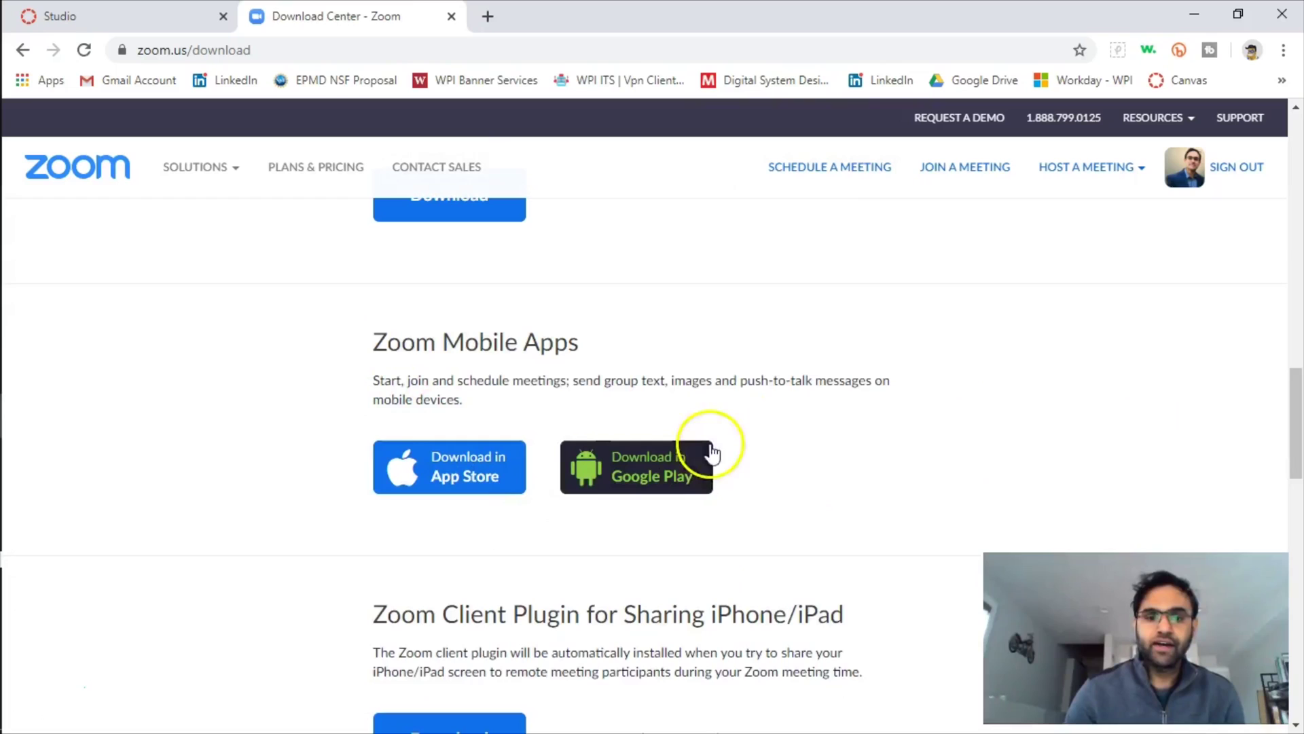
drag(1297, 418, 1299, 164)
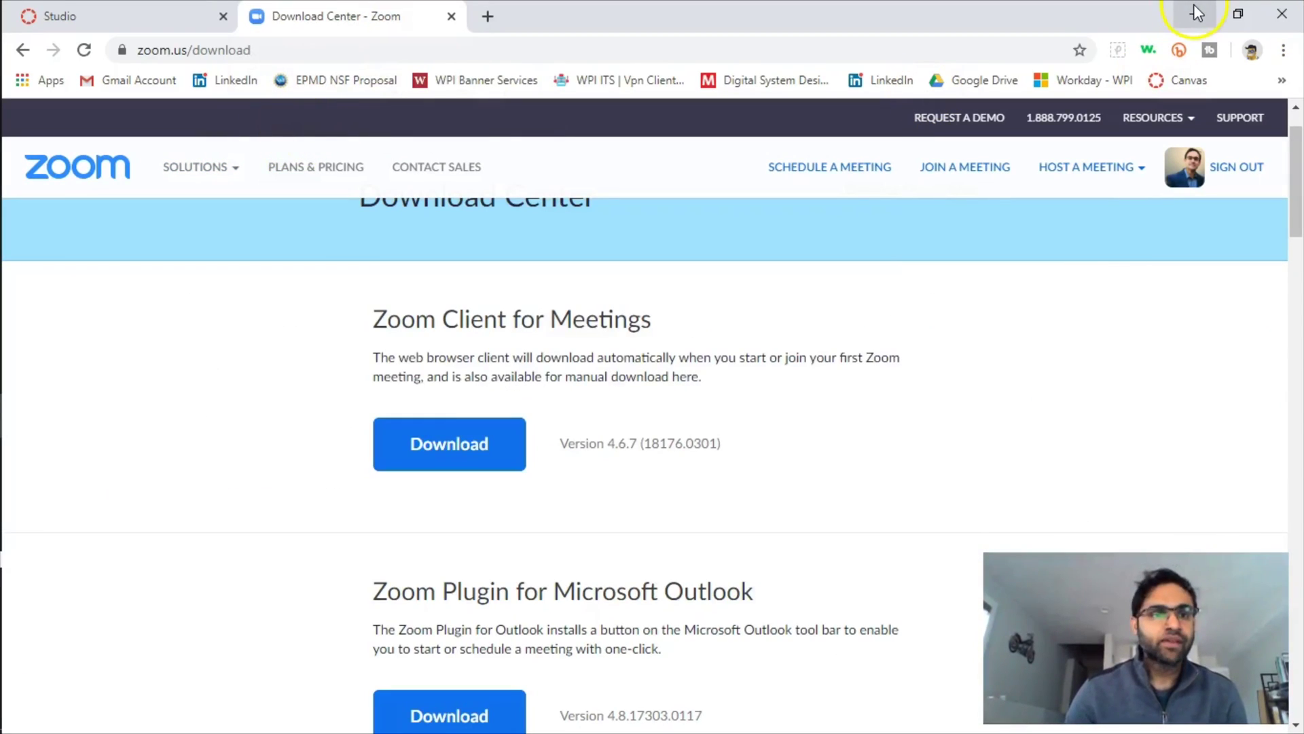
- Minimize Chrome, launch the Zoom desktop app and open its Settings
click(1194, 6)
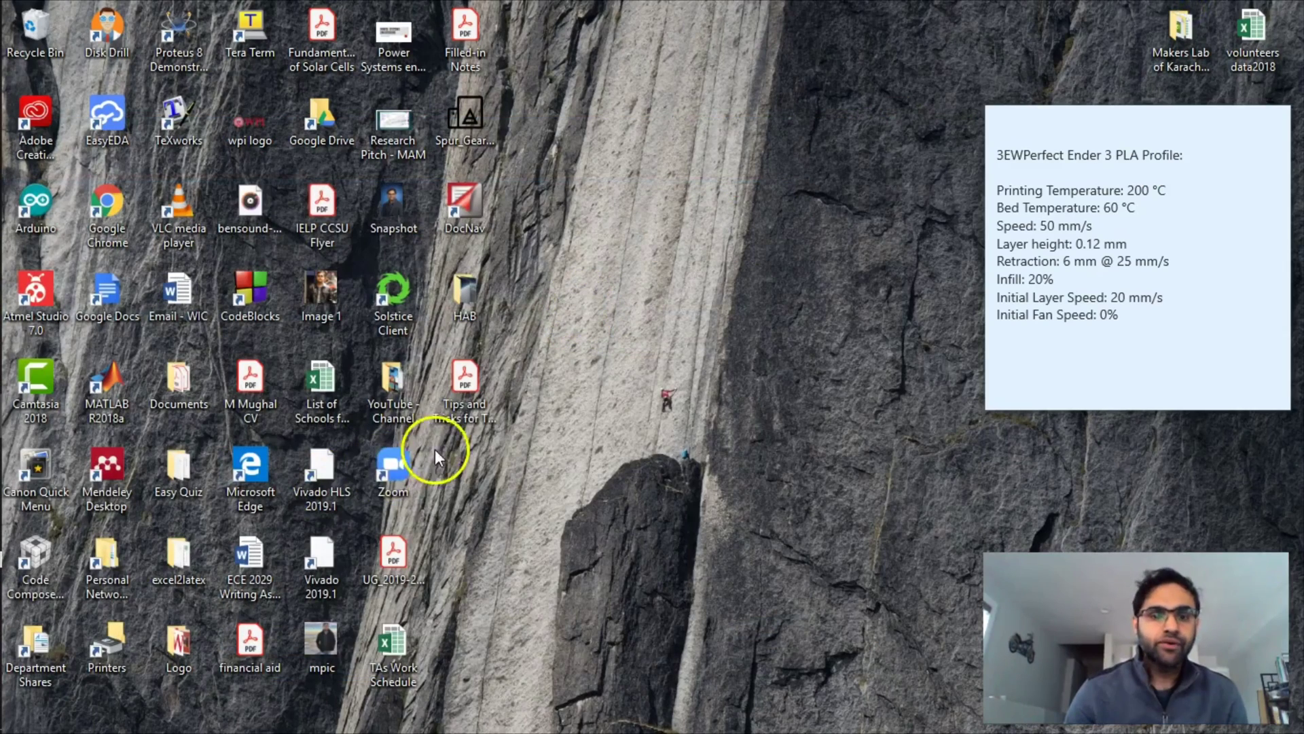
double_click(407, 468)
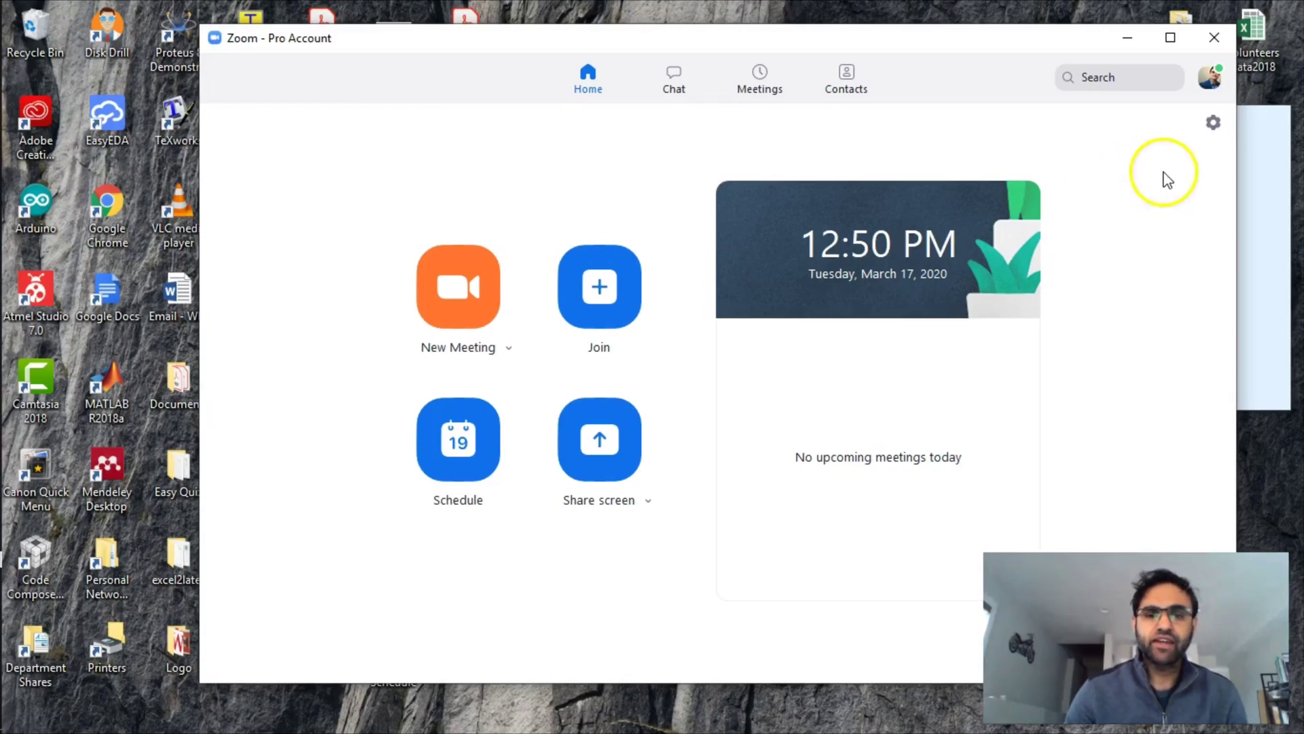
click(1214, 124)
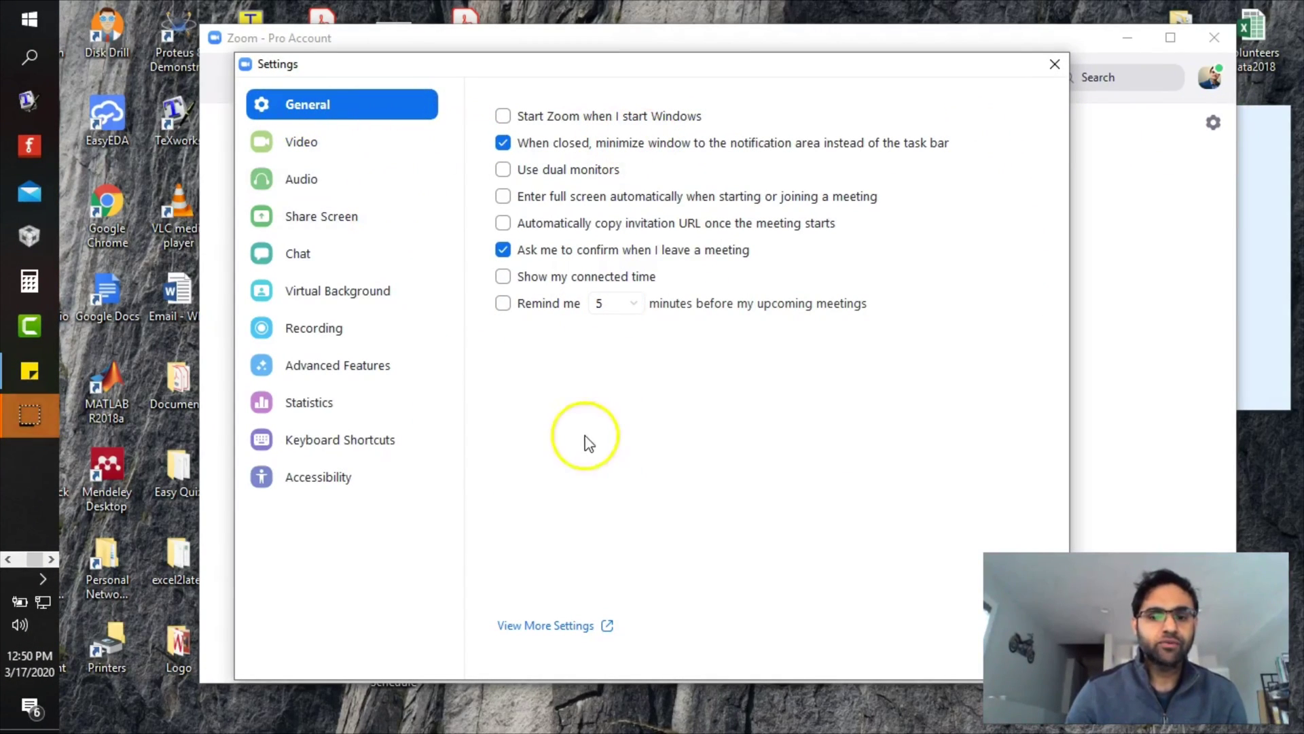
- Browse the Audio, Share Screen, Recording, Advanced, Virtual Background, Chat and Video settings pages
click(313, 184)
click(315, 212)
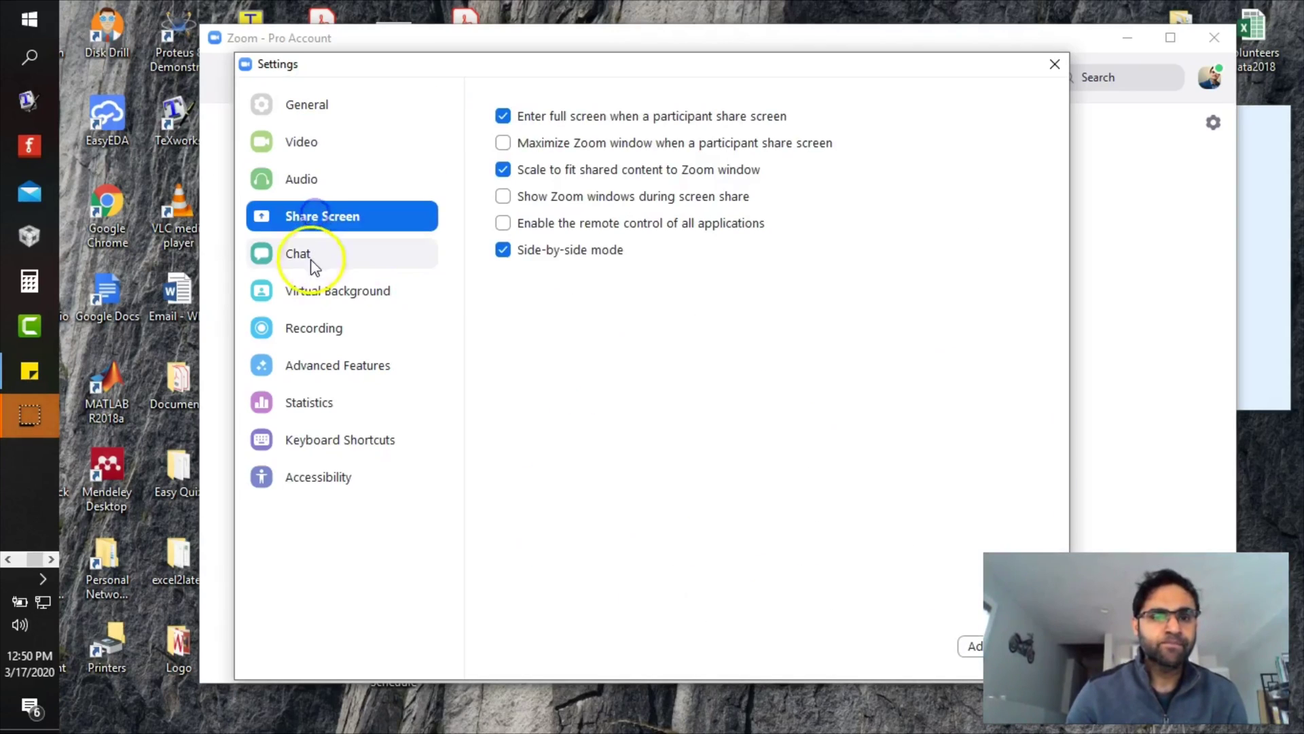
click(311, 328)
click(309, 355)
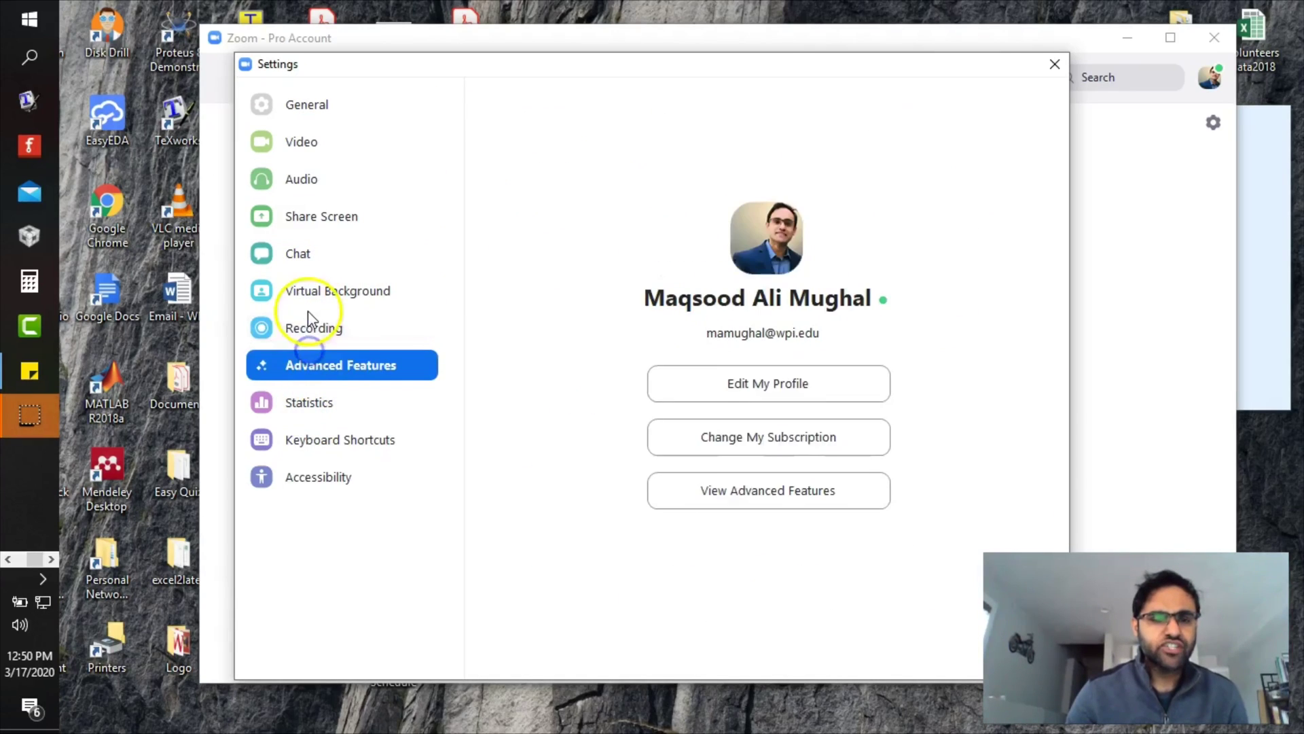
click(308, 319)
click(306, 289)
click(307, 254)
click(310, 215)
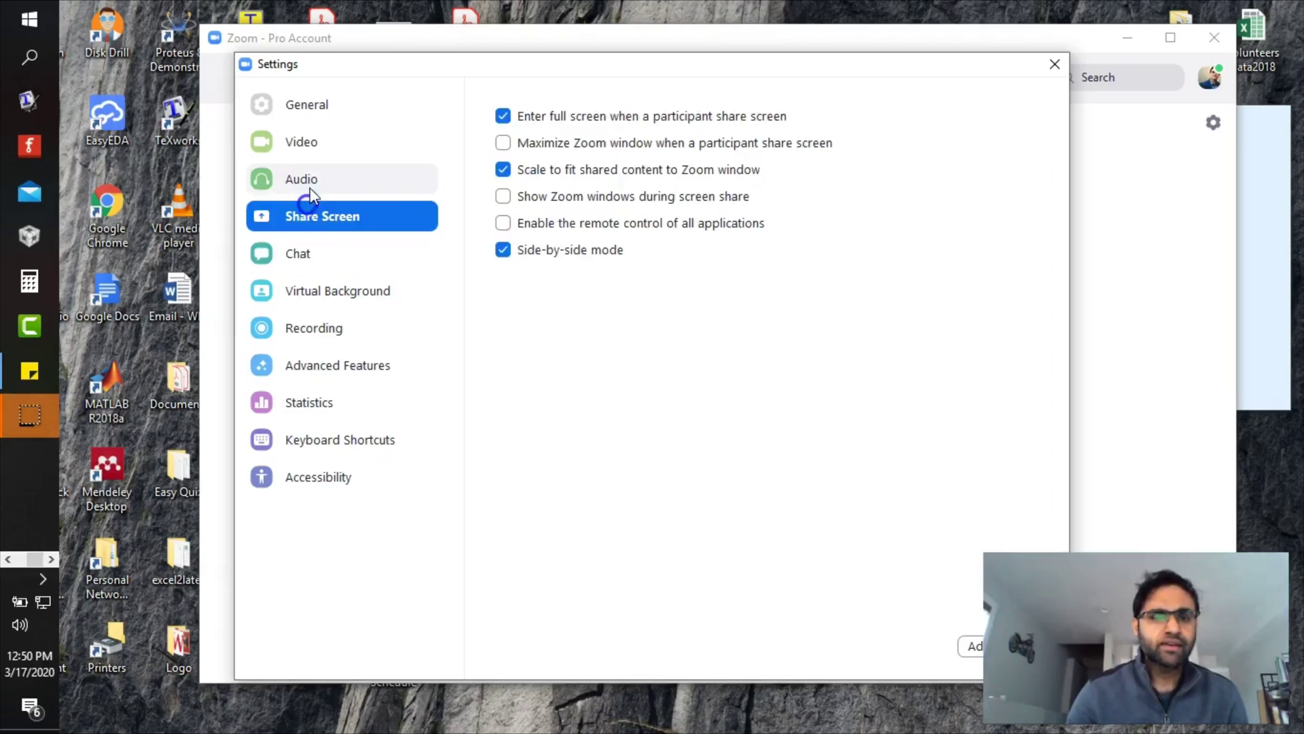
click(310, 183)
click(315, 148)
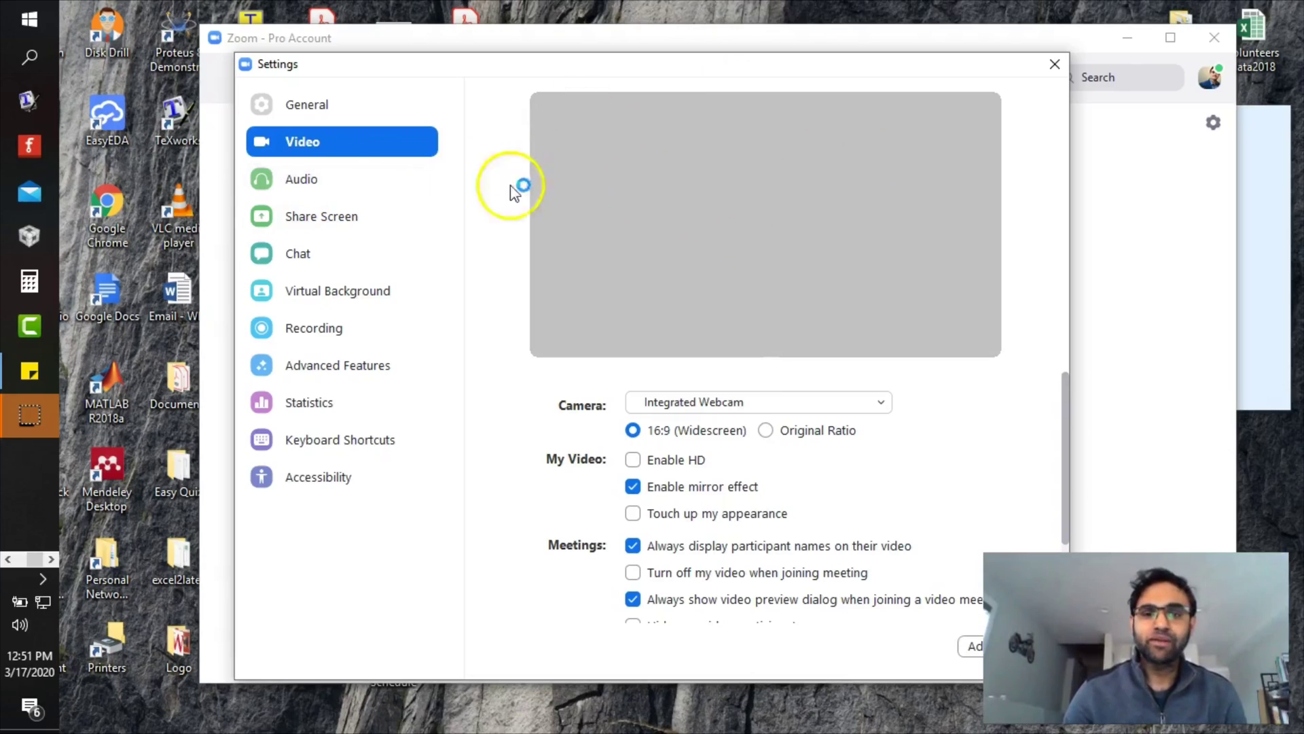
- Revisit Audio and Share Screen, ending on Recording with local recordings saved to the Desktop
click(404, 196)
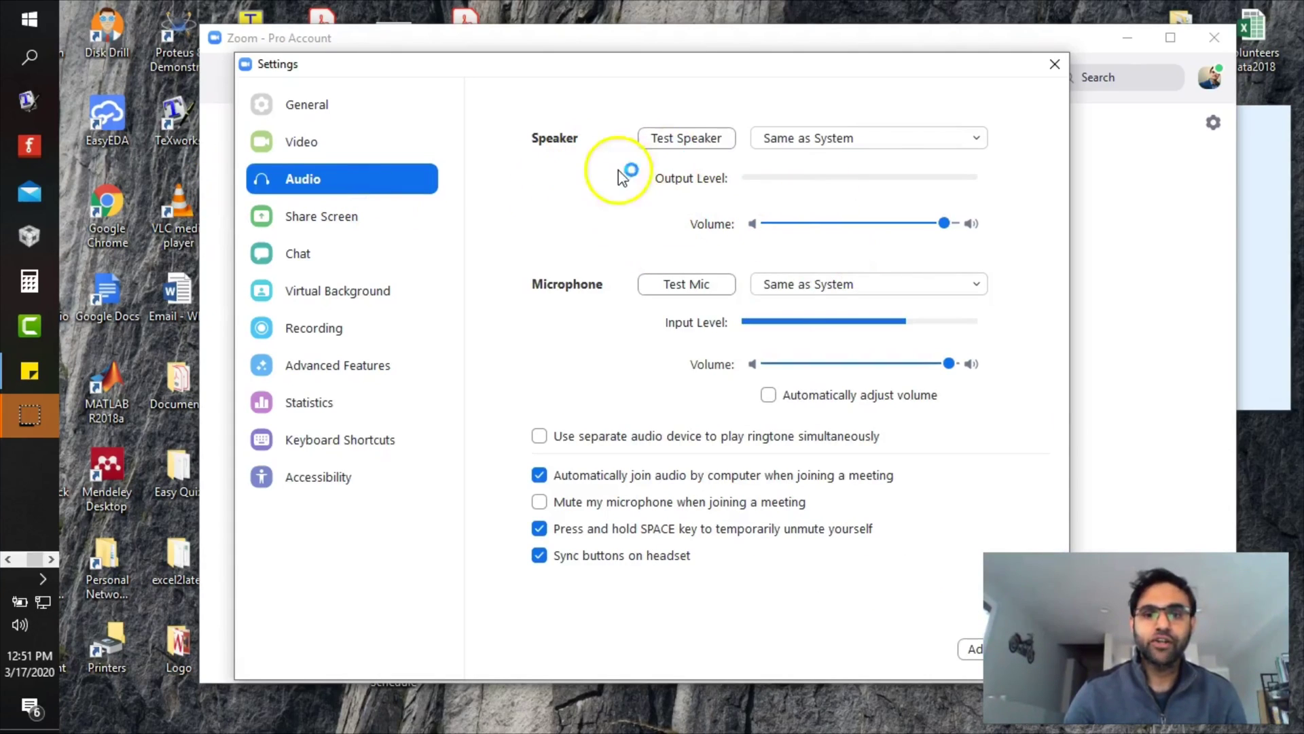
click(316, 224)
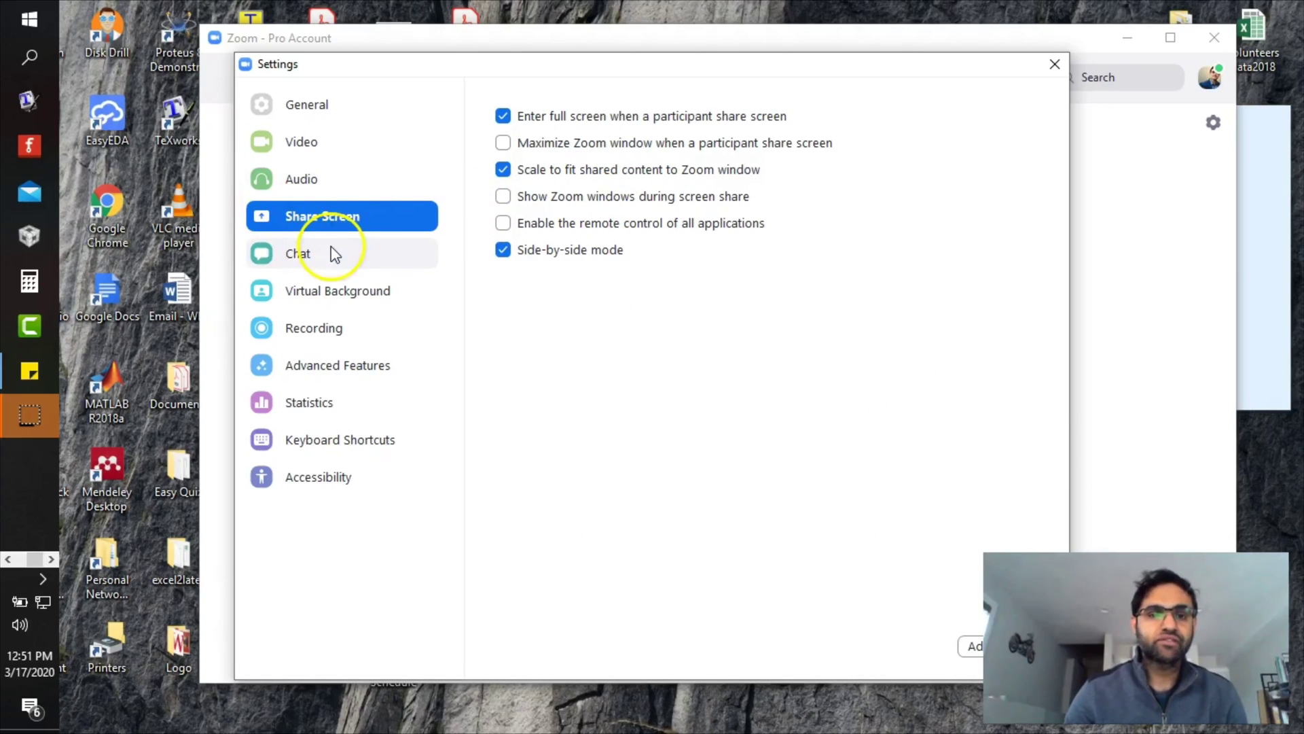
click(321, 330)
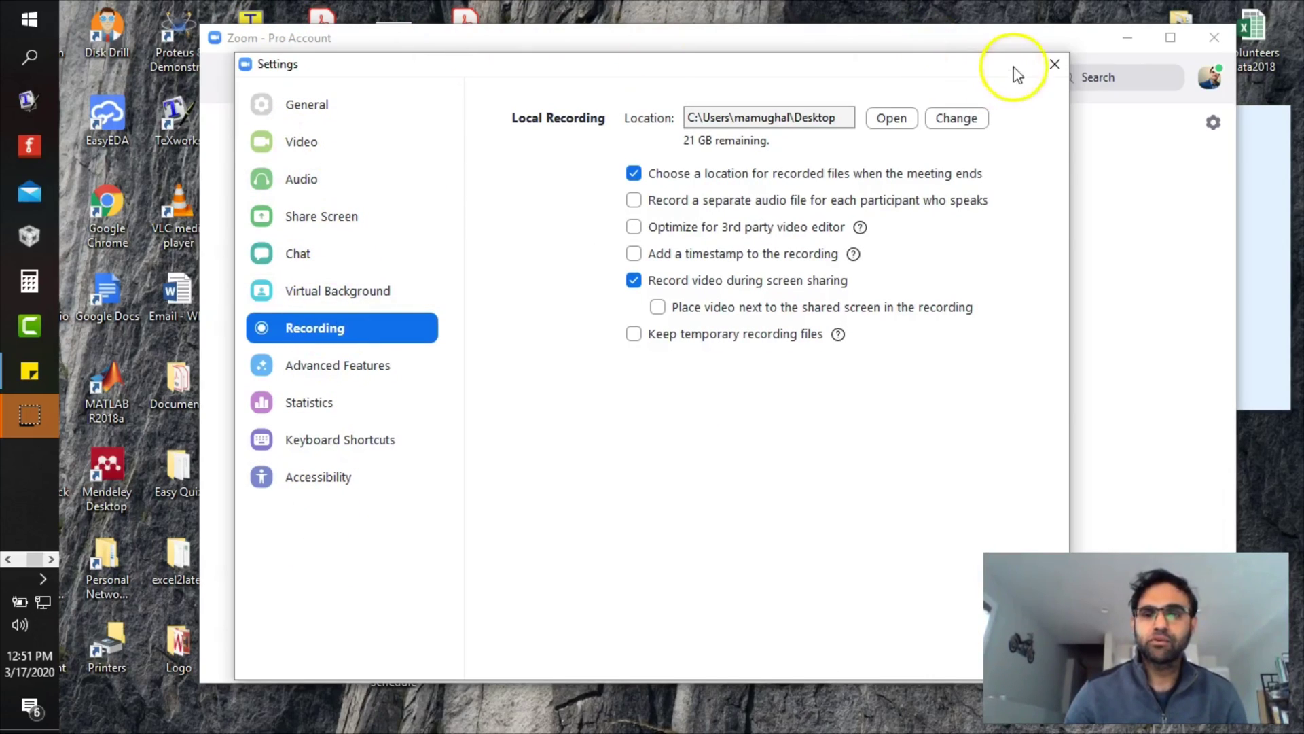
- Close Settings and choose My Profile from the avatar menu to open the web profile
click(1055, 65)
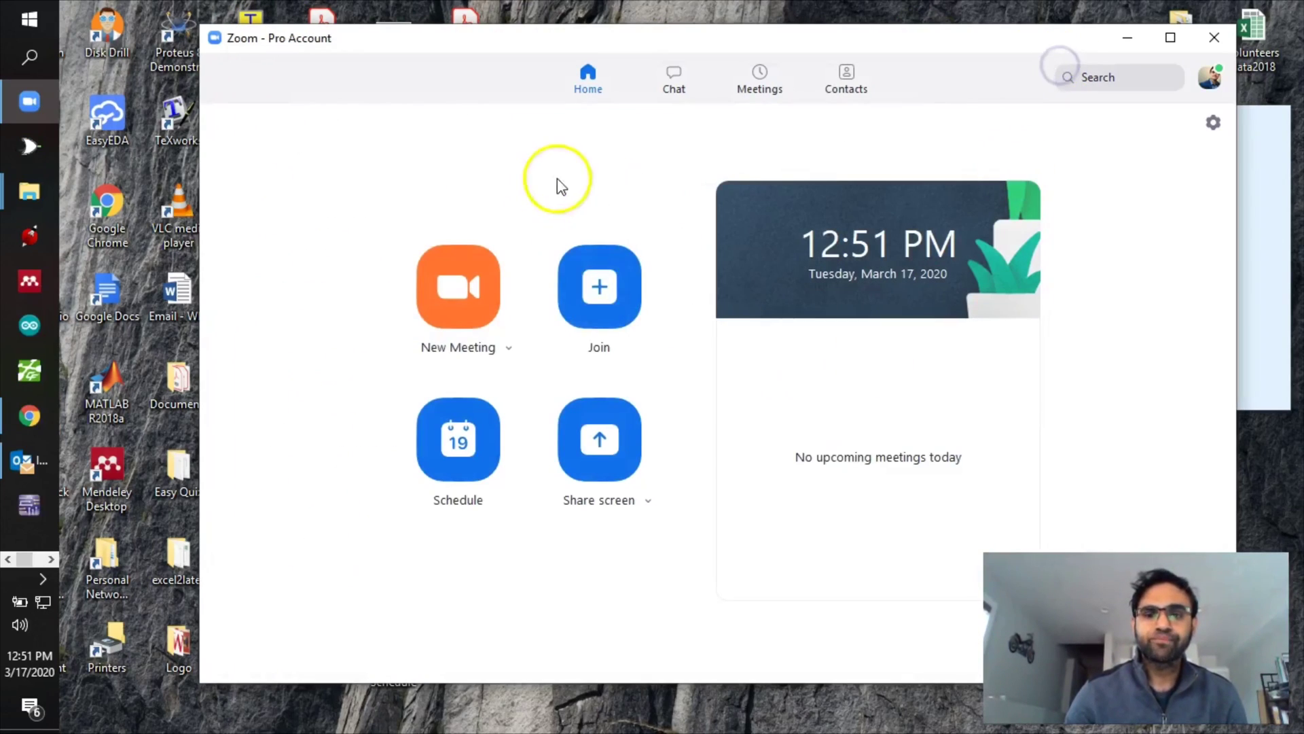
click(1211, 80)
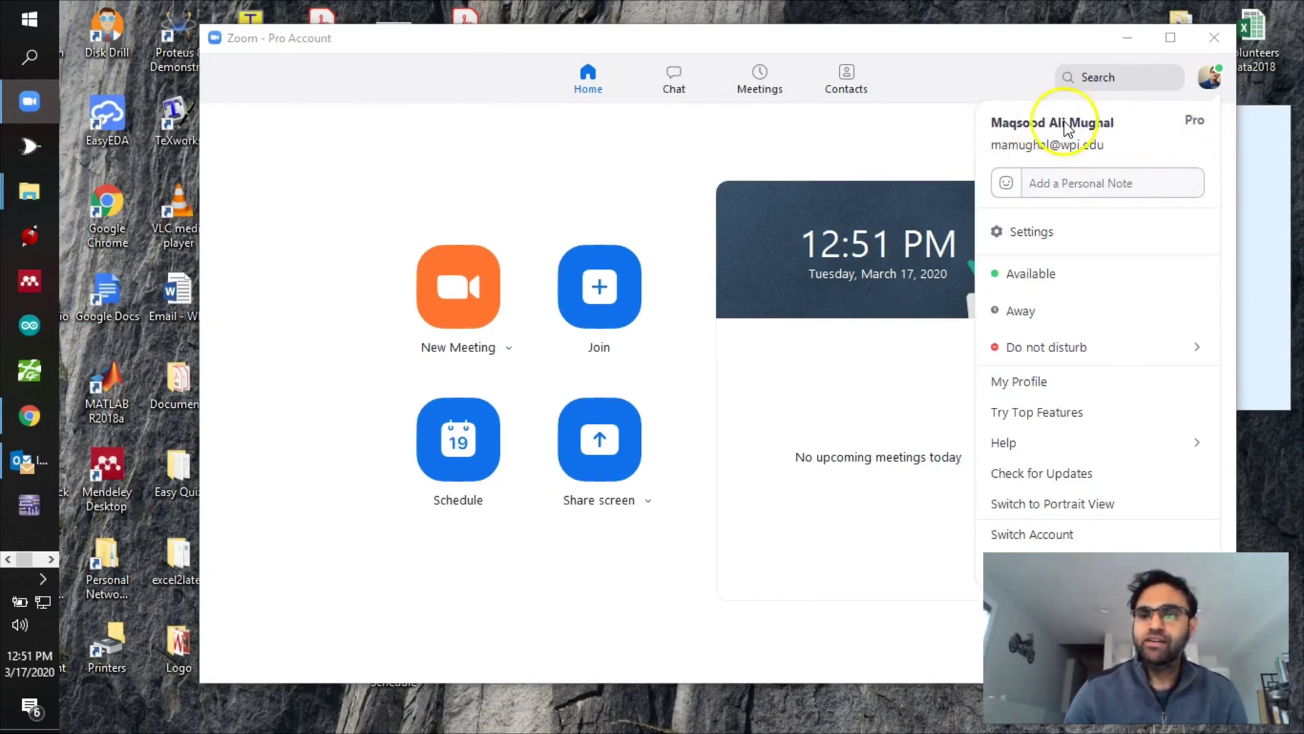
click(1059, 234)
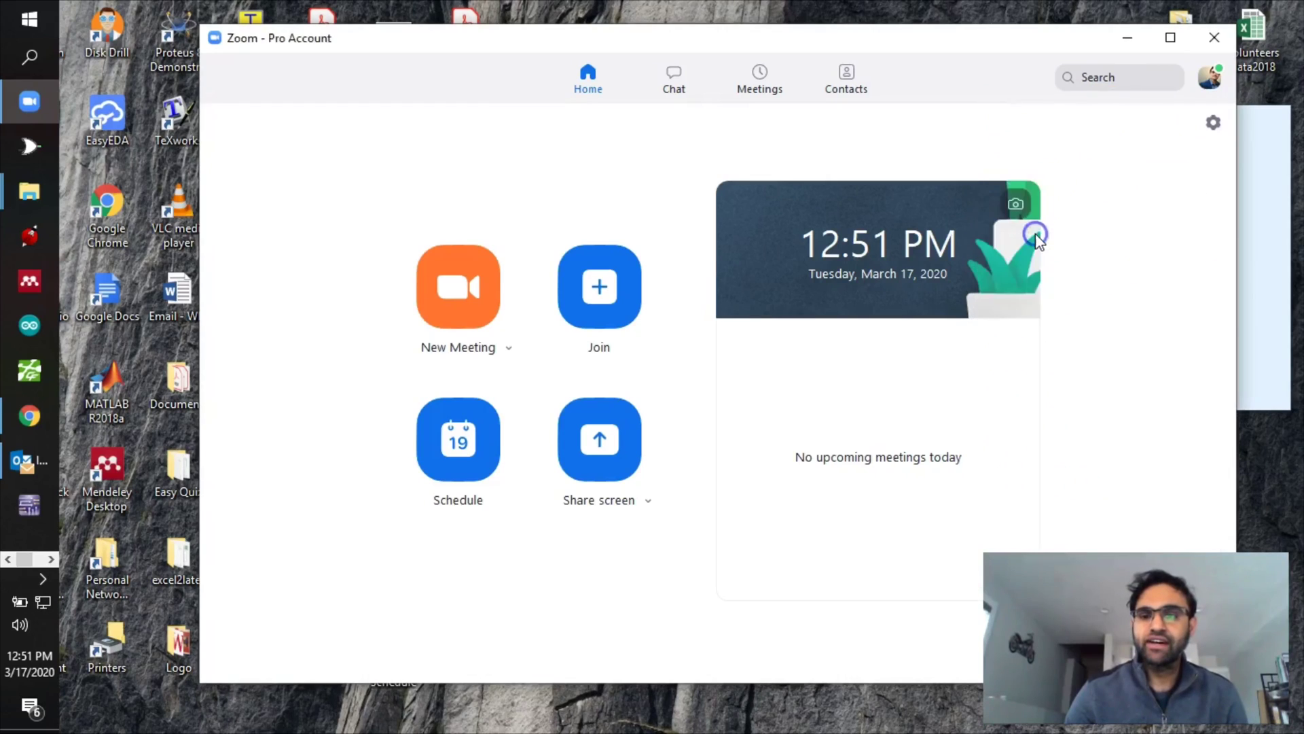
click(1055, 64)
click(1209, 77)
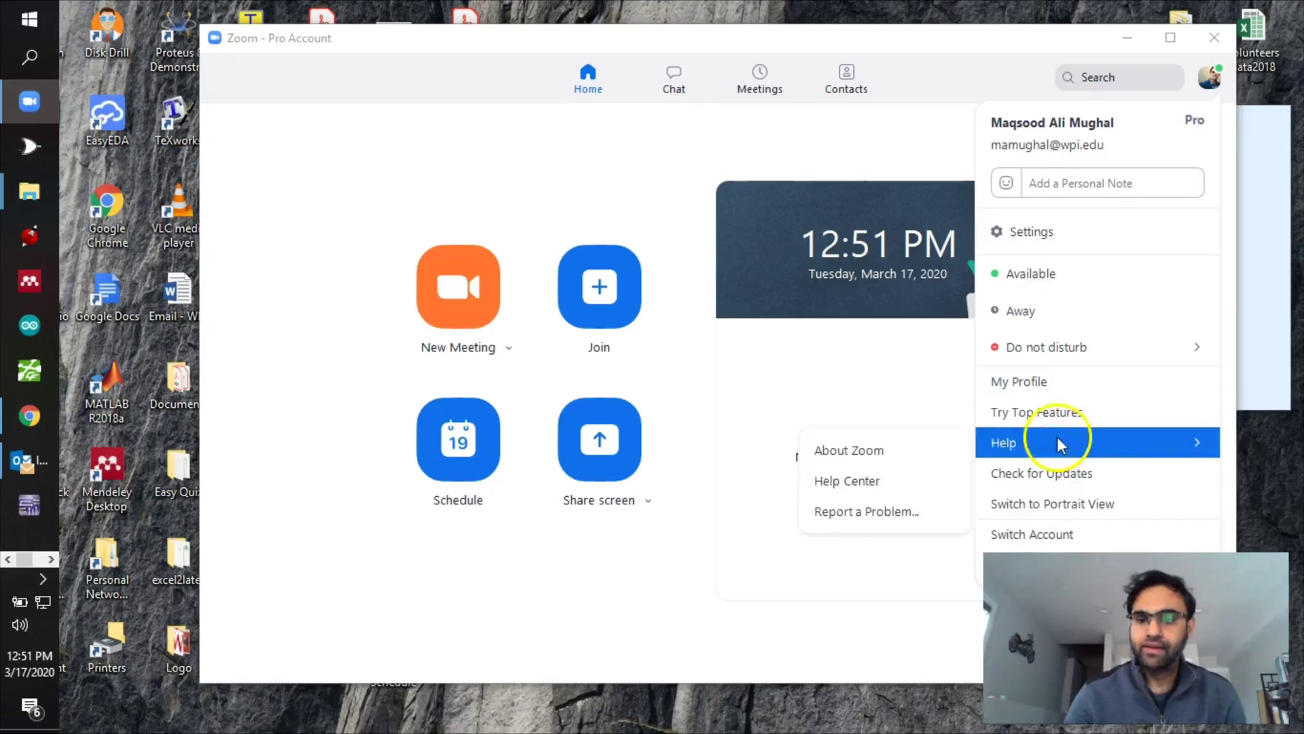
mouse_move(1084, 360)
click(1082, 385)
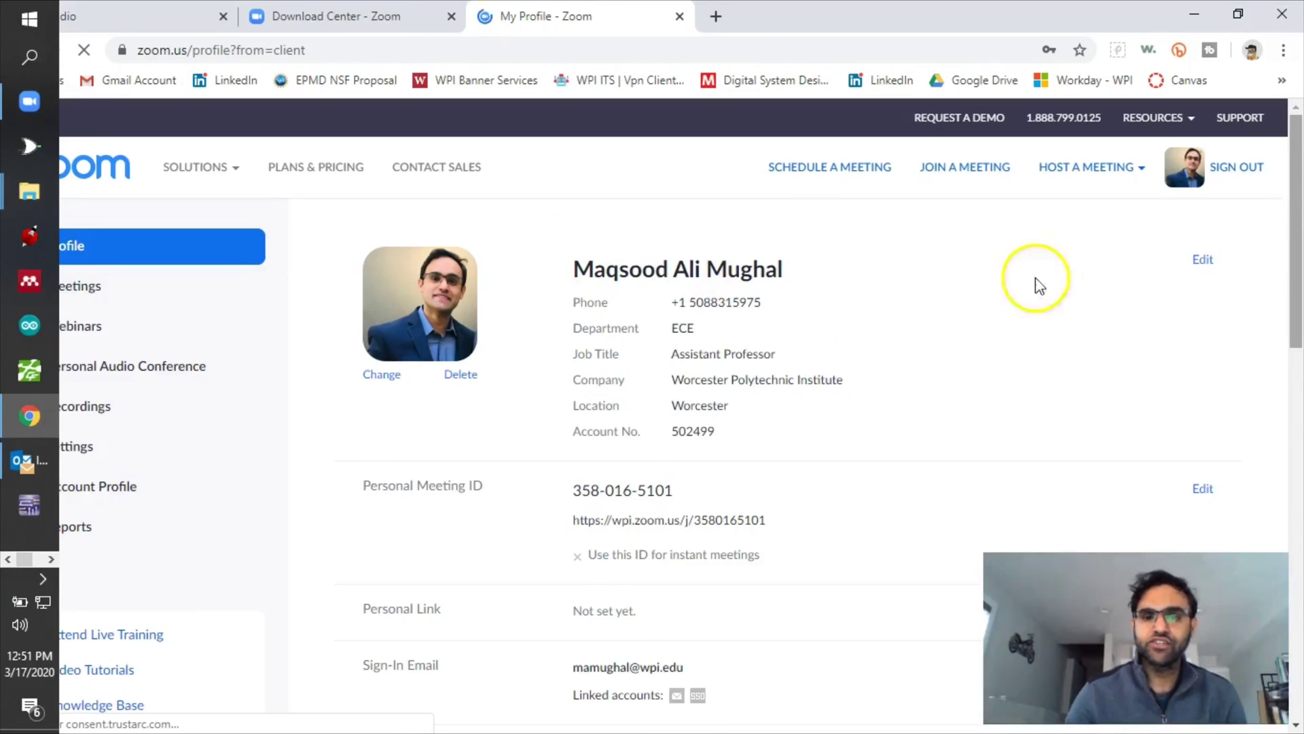
- Start editing the zoom.us profile, cancel without saving, and minimize Chrome back to Zoom Home
scroll(1214, 264, down, 1)
click(1204, 231)
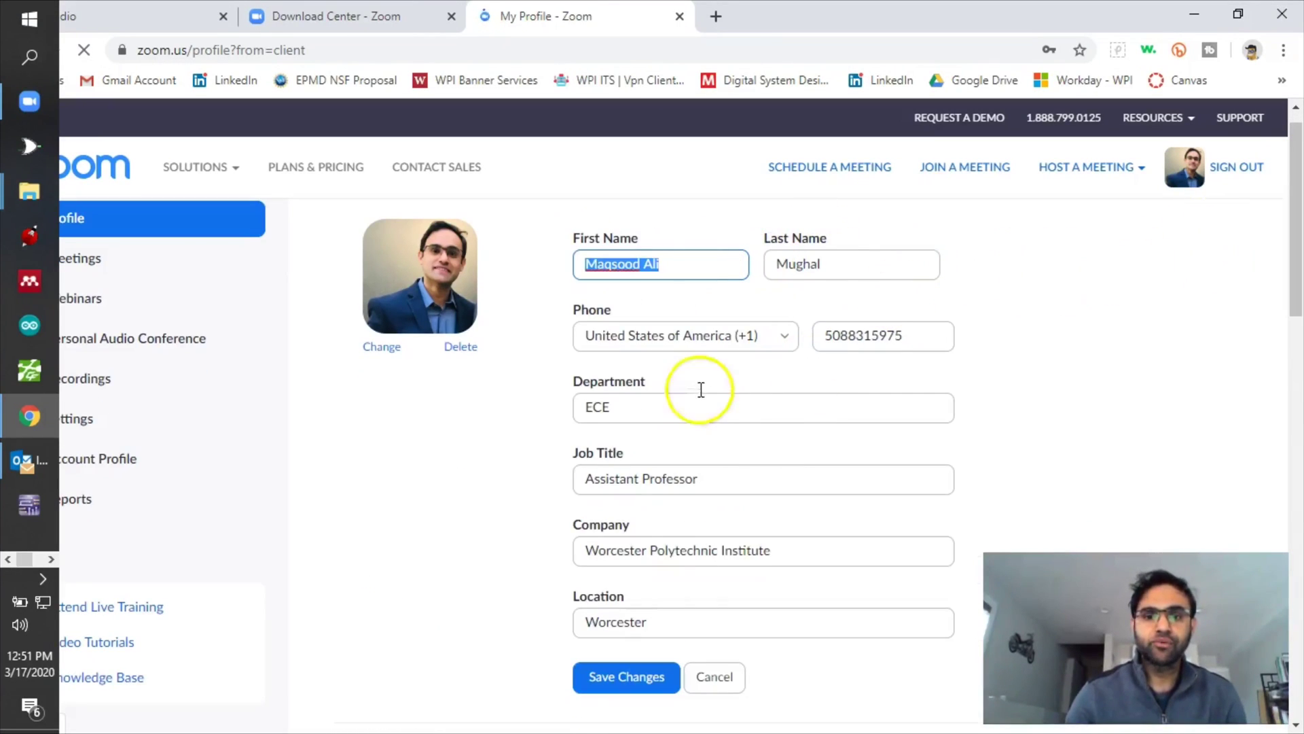
scroll(1293, 216, down, 1)
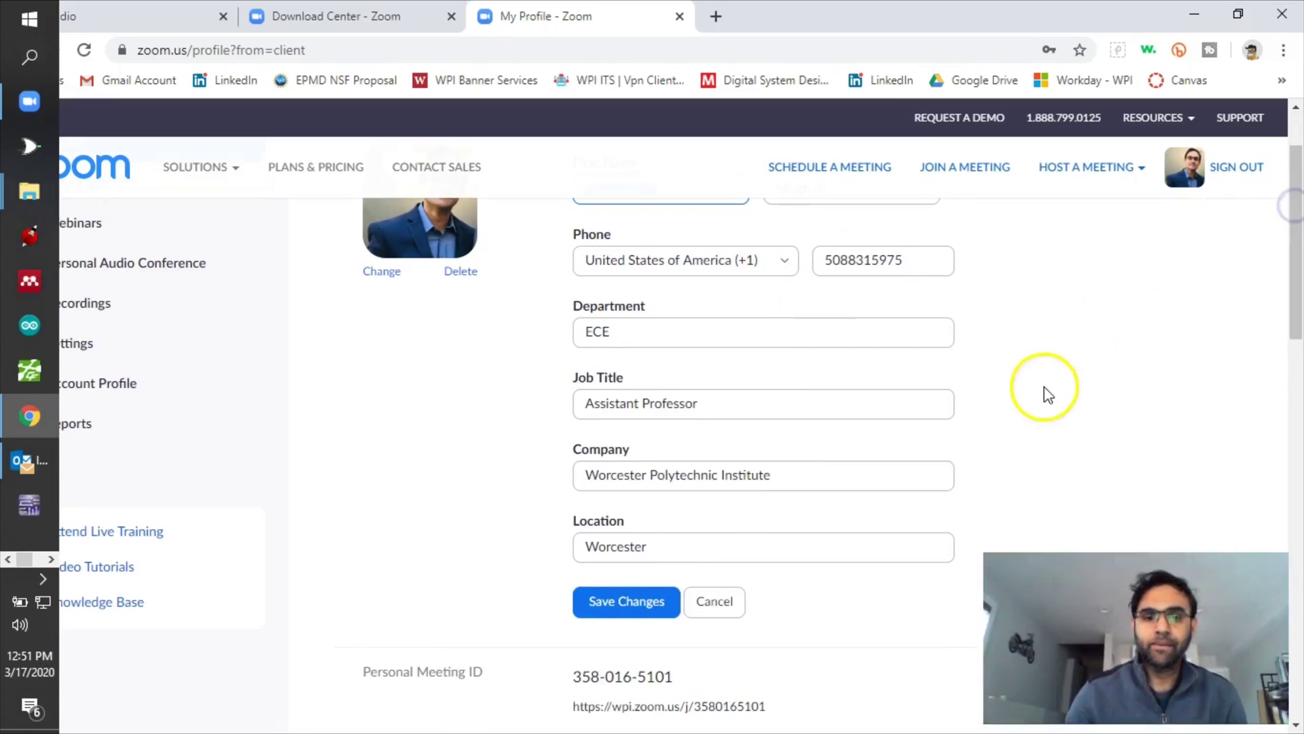
click(719, 608)
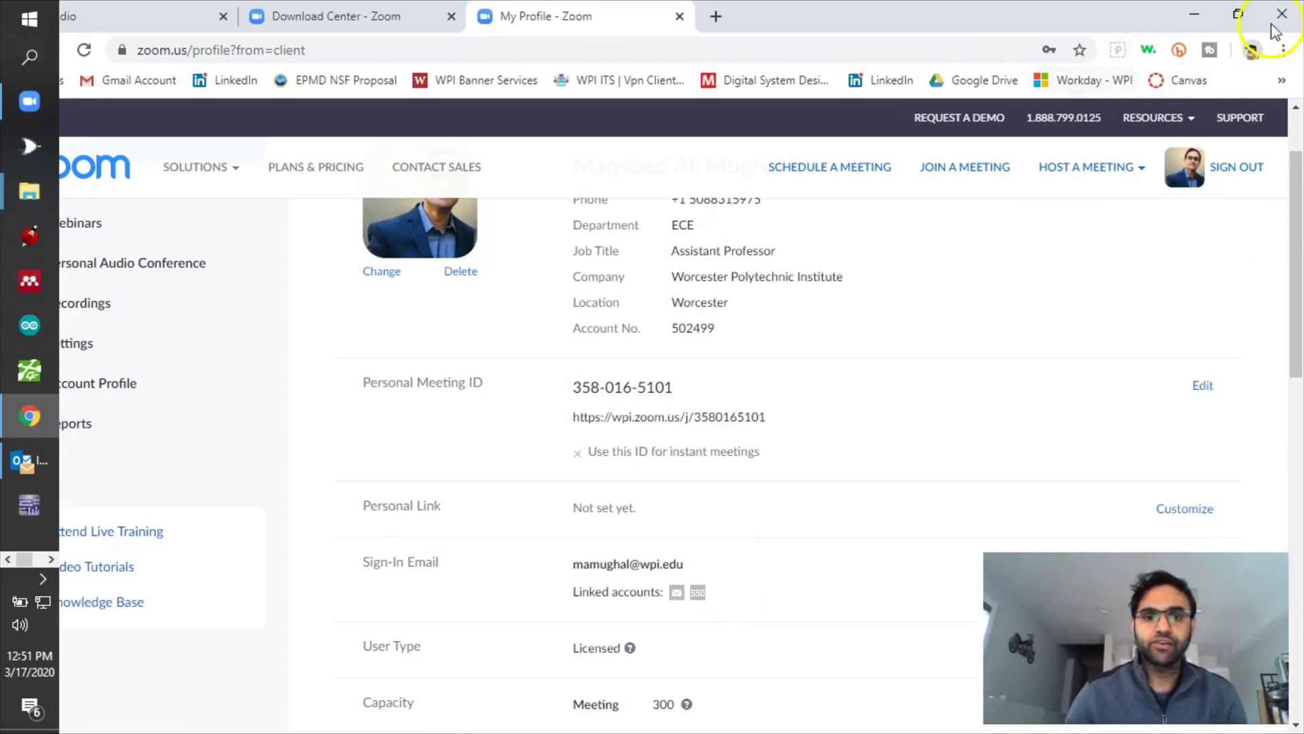
click(1195, 13)
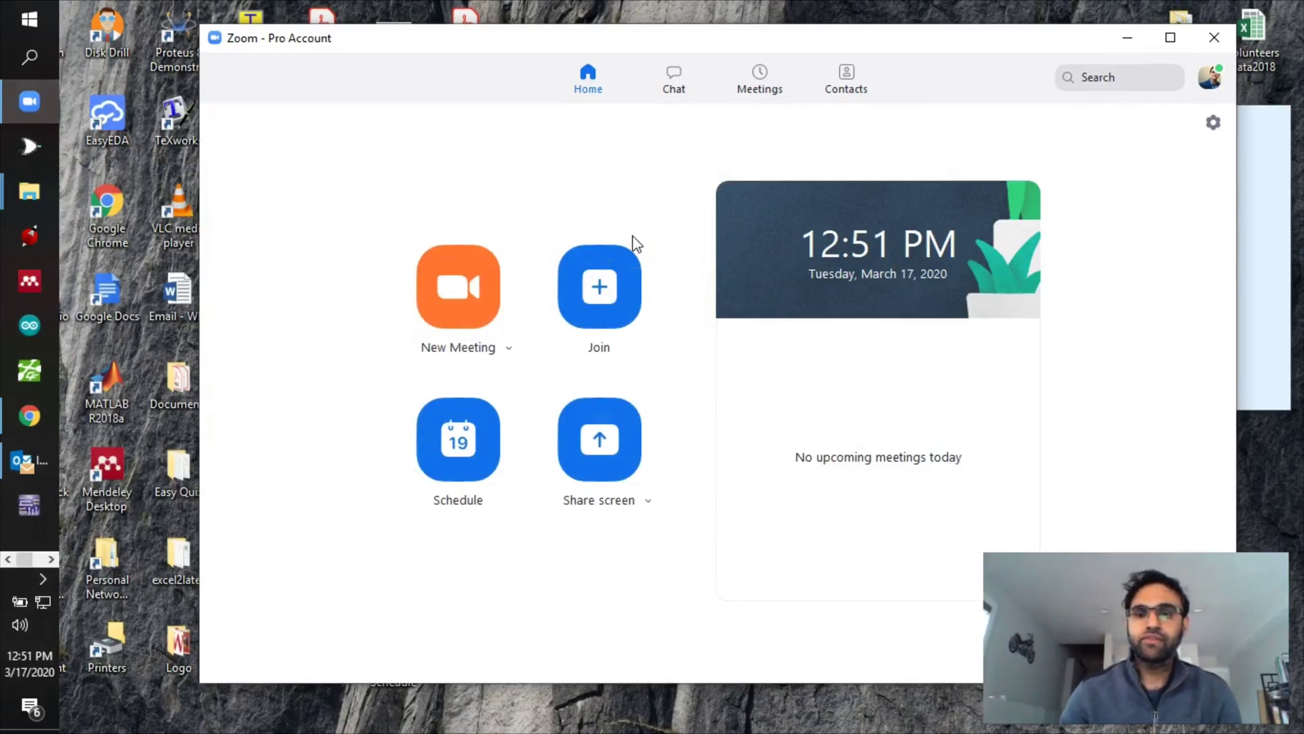
- Join the personal meeting room by pasting its meeting ID into the Join dialog
click(600, 288)
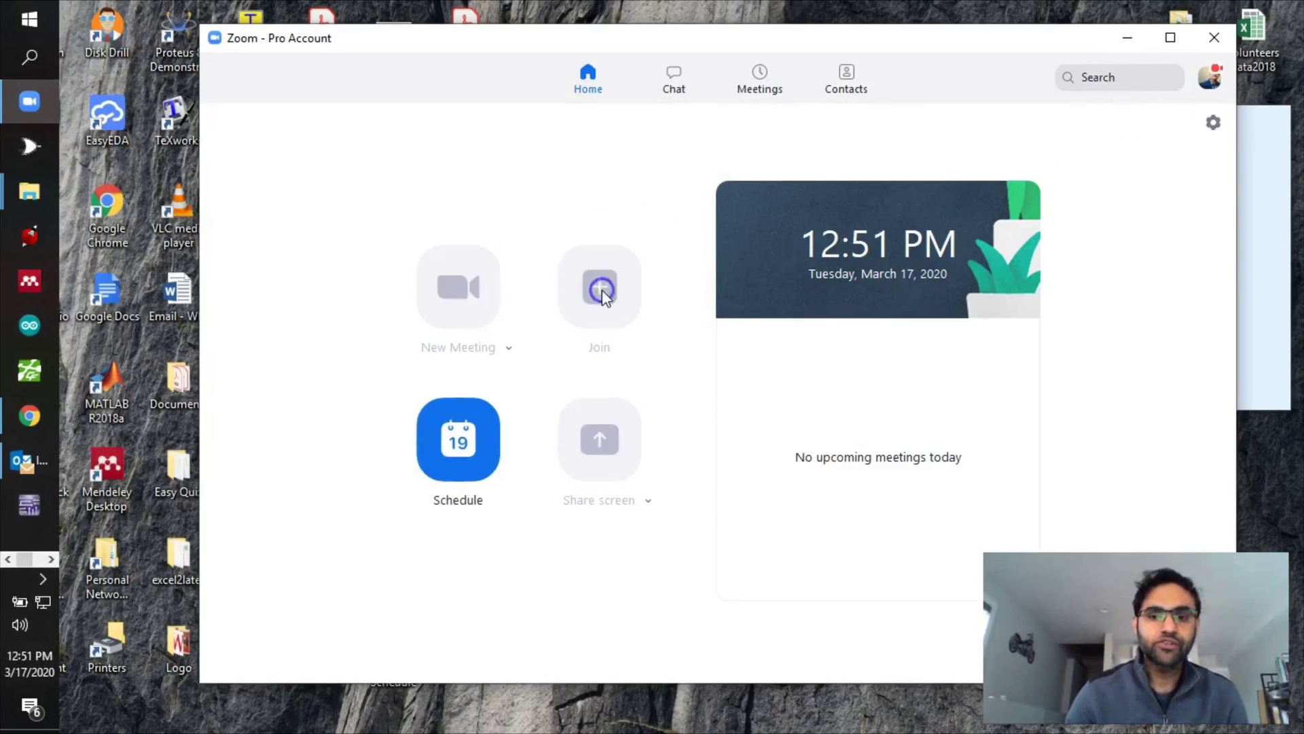
click(608, 333)
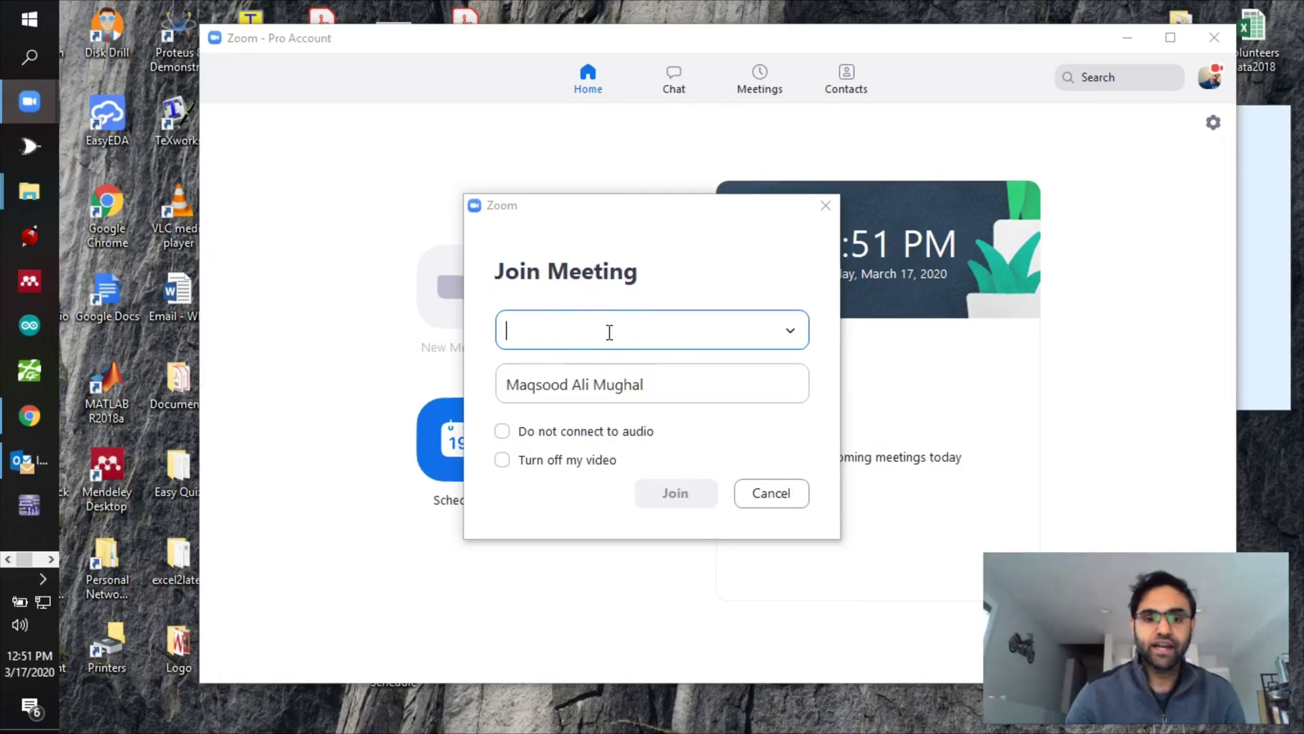
right_click(609, 332)
click(666, 411)
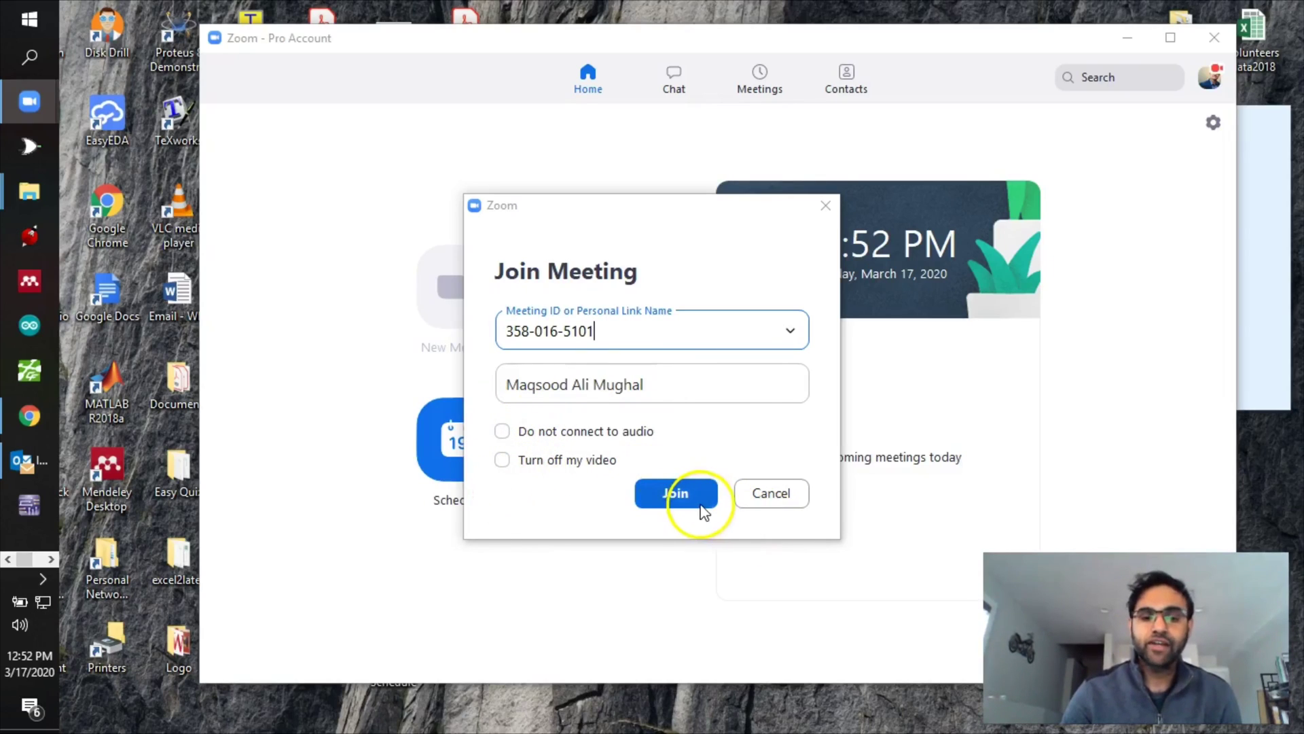
click(666, 494)
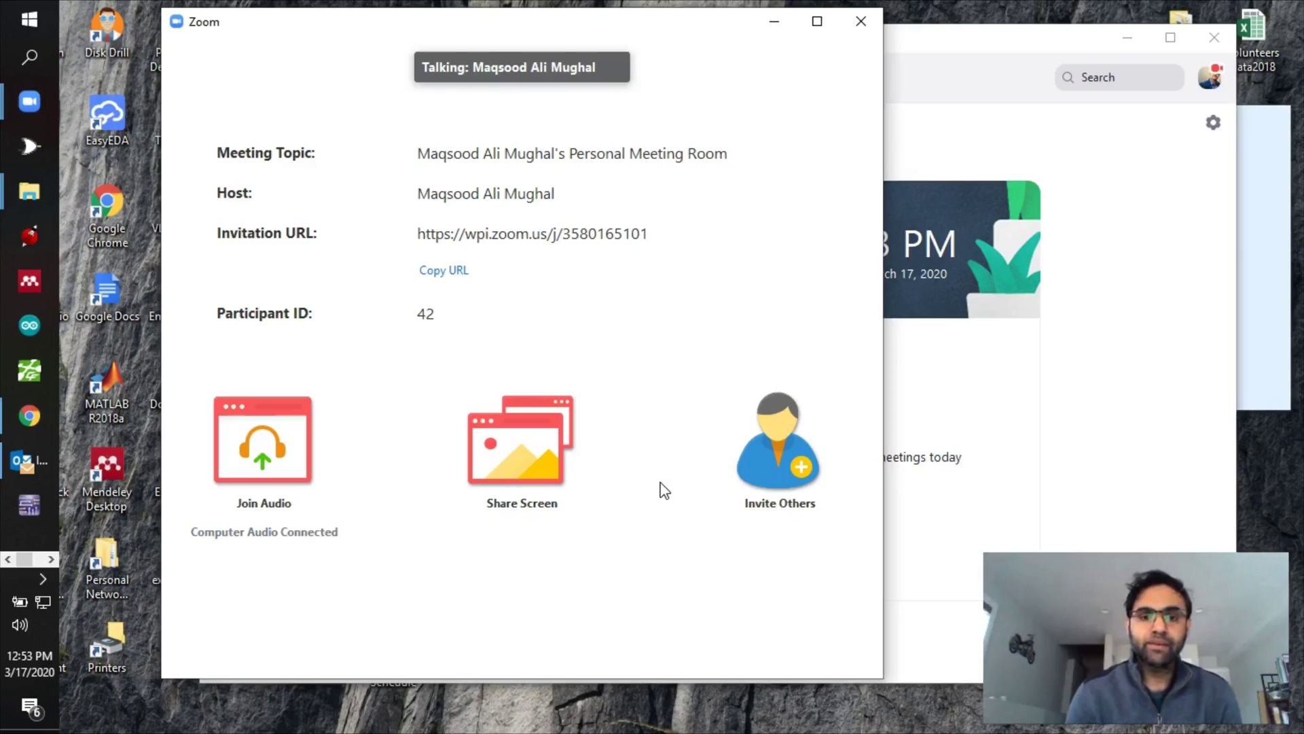
- Maximize the meeting window, restore it, and shift it slightly to the left
click(817, 21)
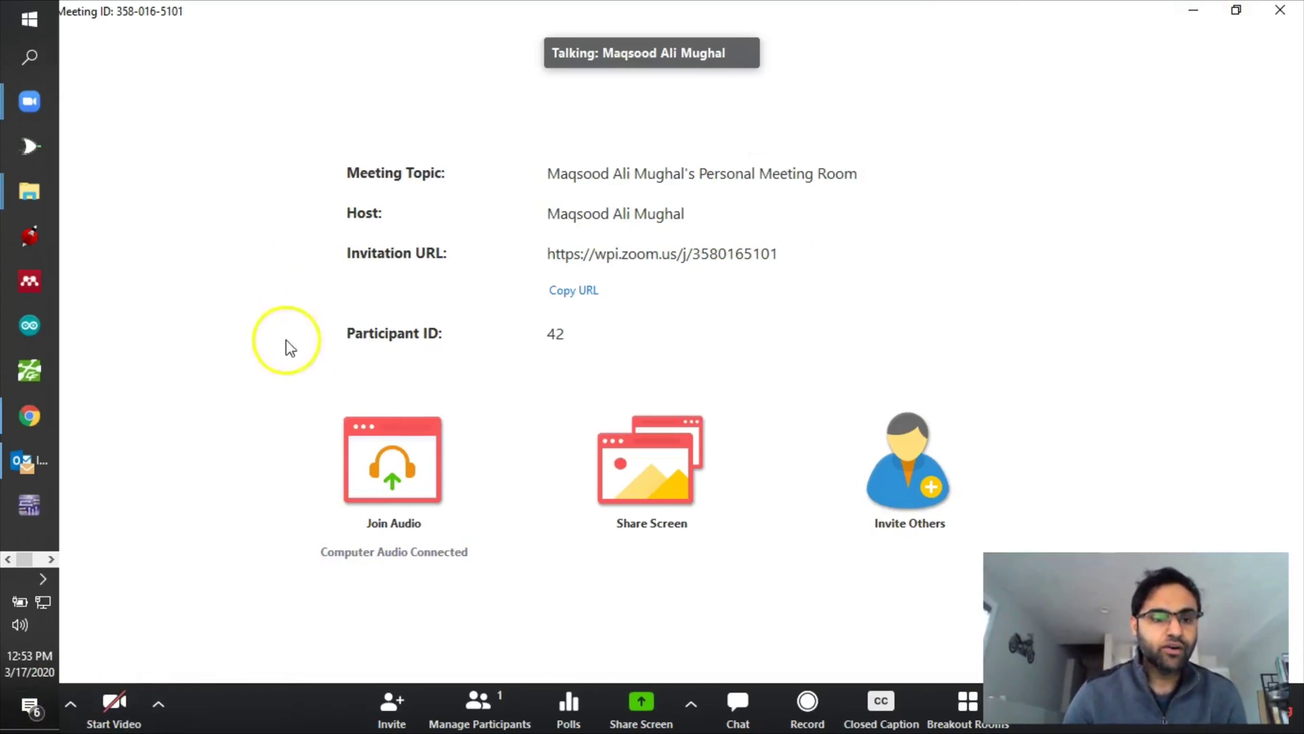
click(29, 19)
click(29, 19)
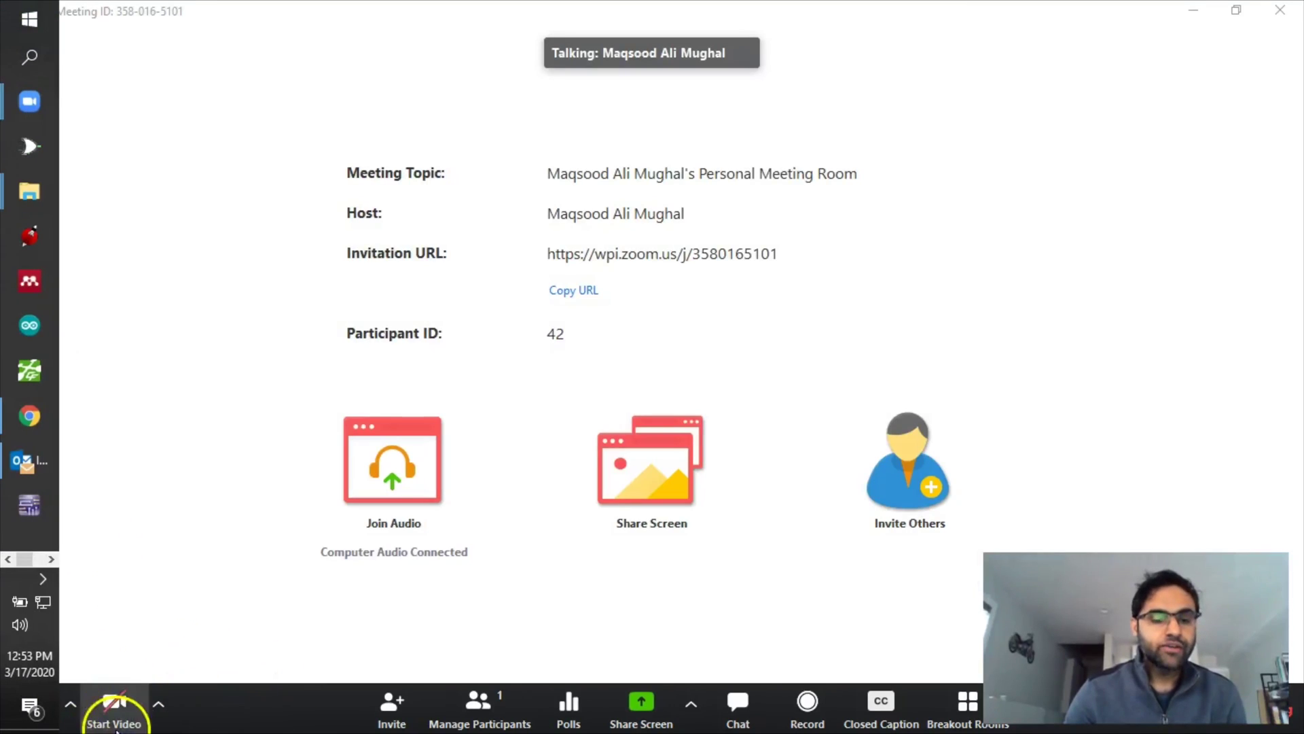
click(1235, 13)
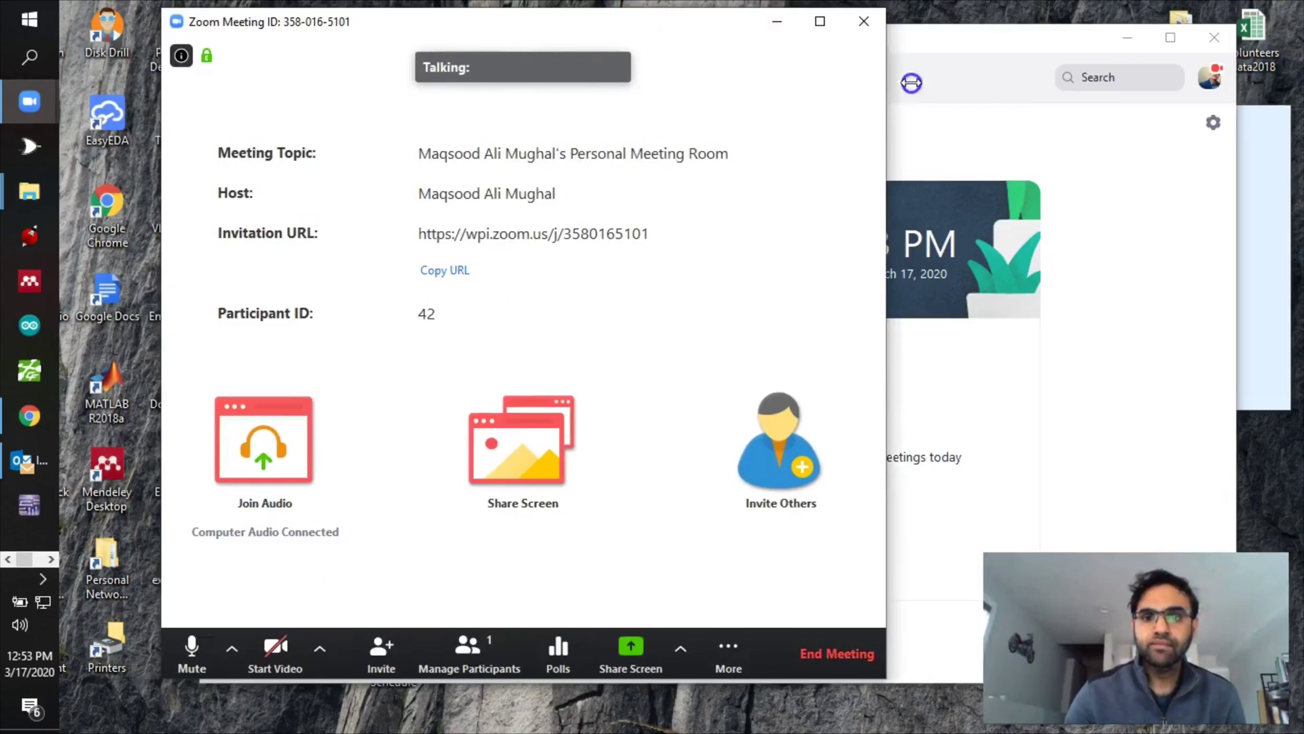
drag(731, 33, 696, 35)
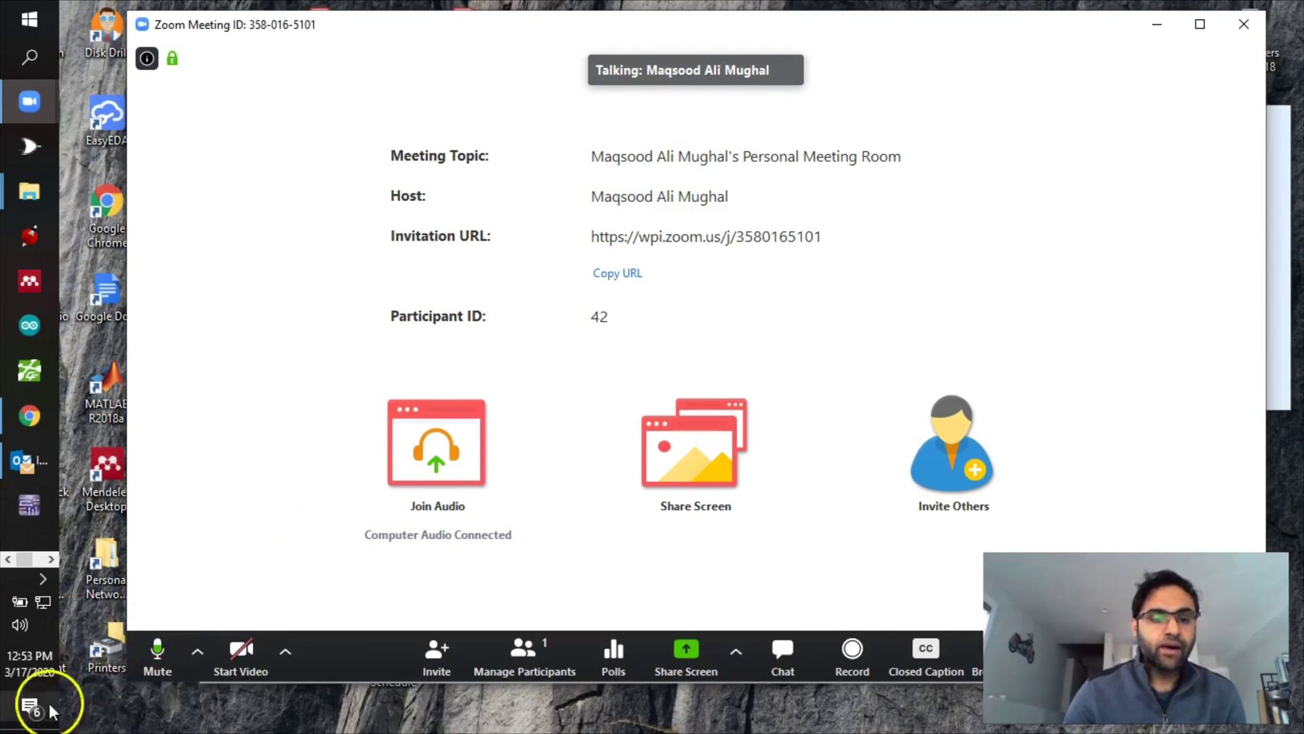
click(159, 659)
click(158, 655)
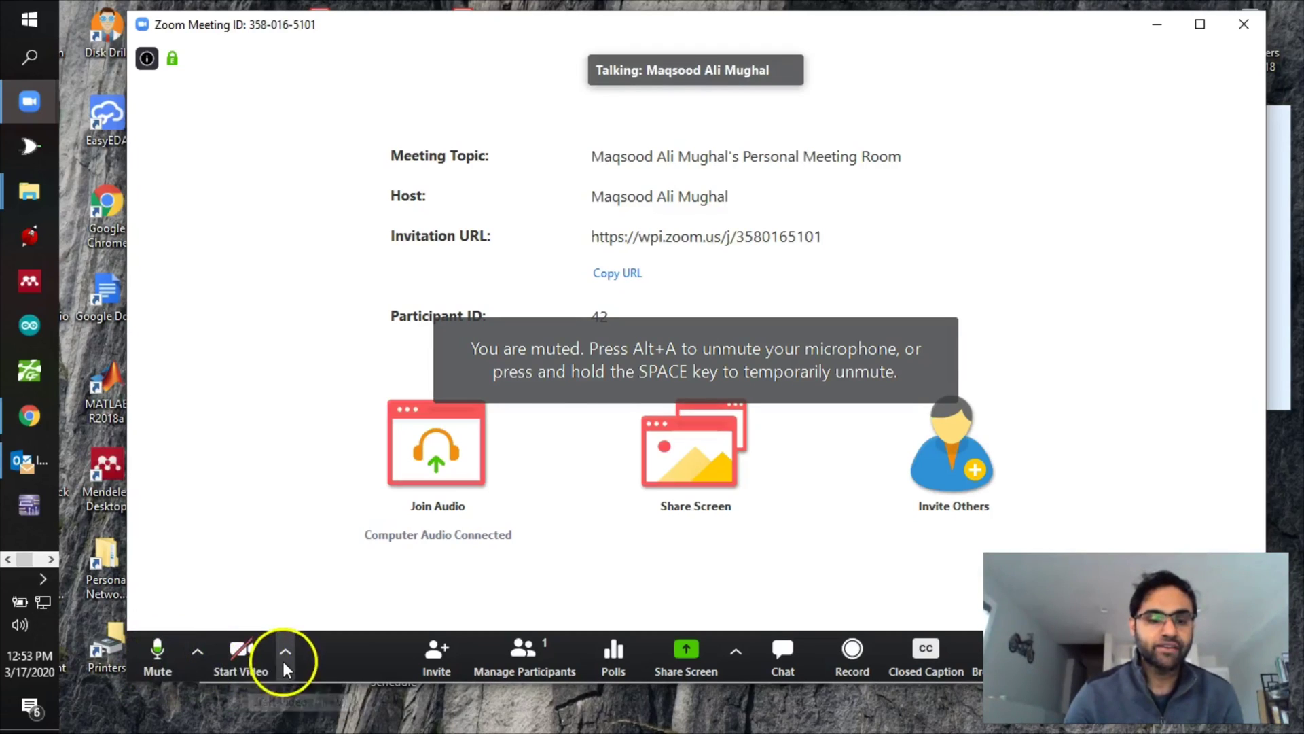
click(198, 652)
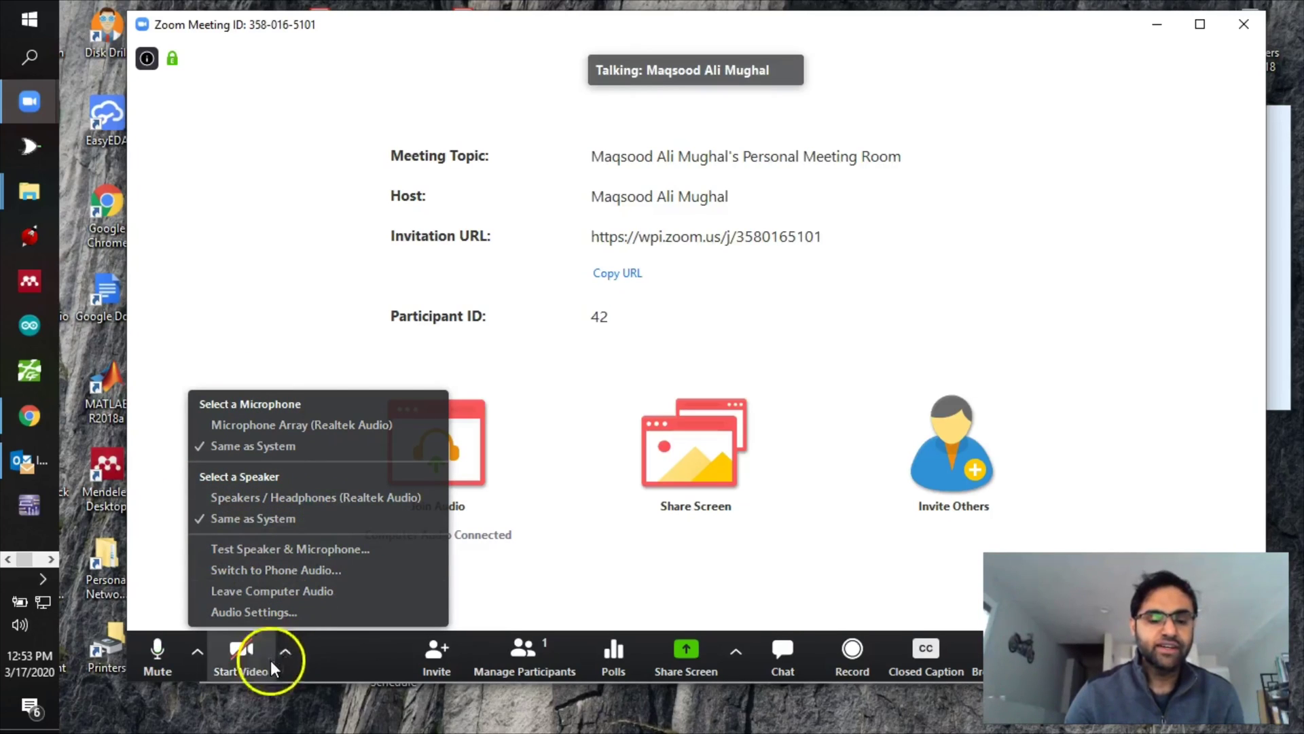
click(327, 660)
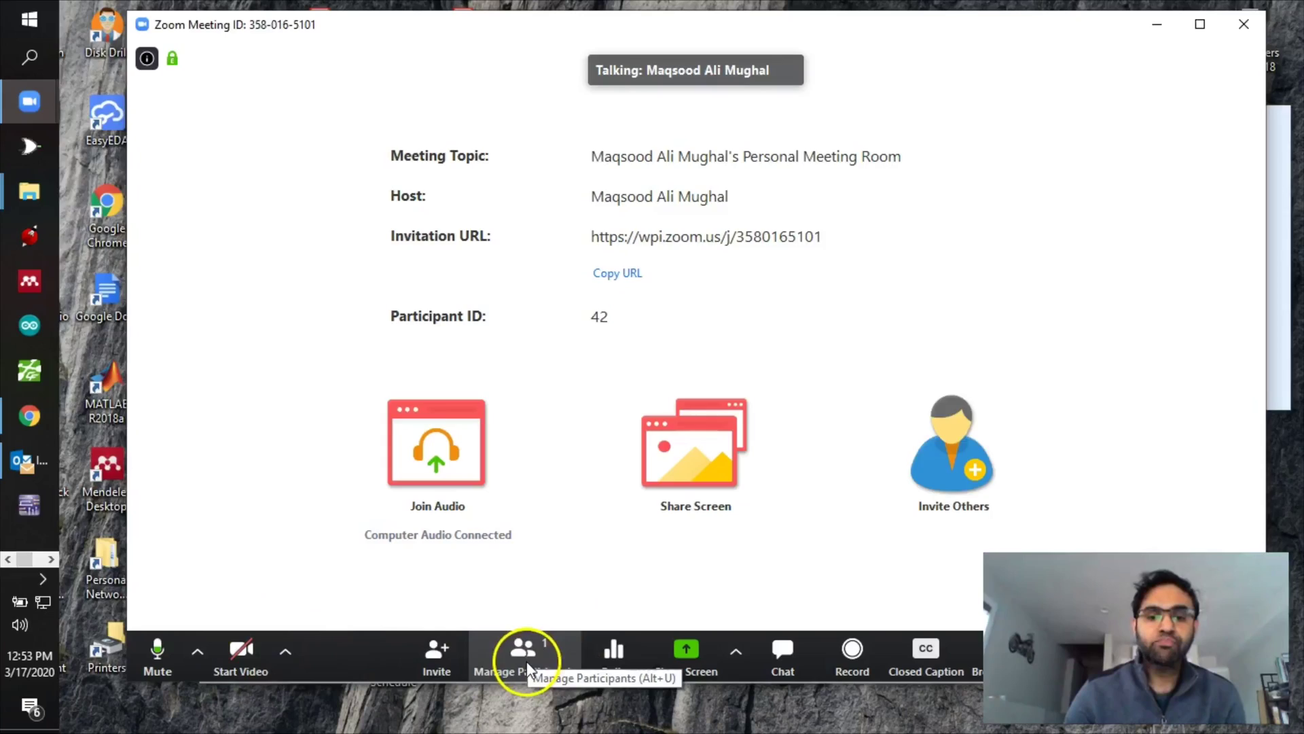
- Show the Participants panel, maximize the meeting window, and try opening Breakout Rooms
click(529, 669)
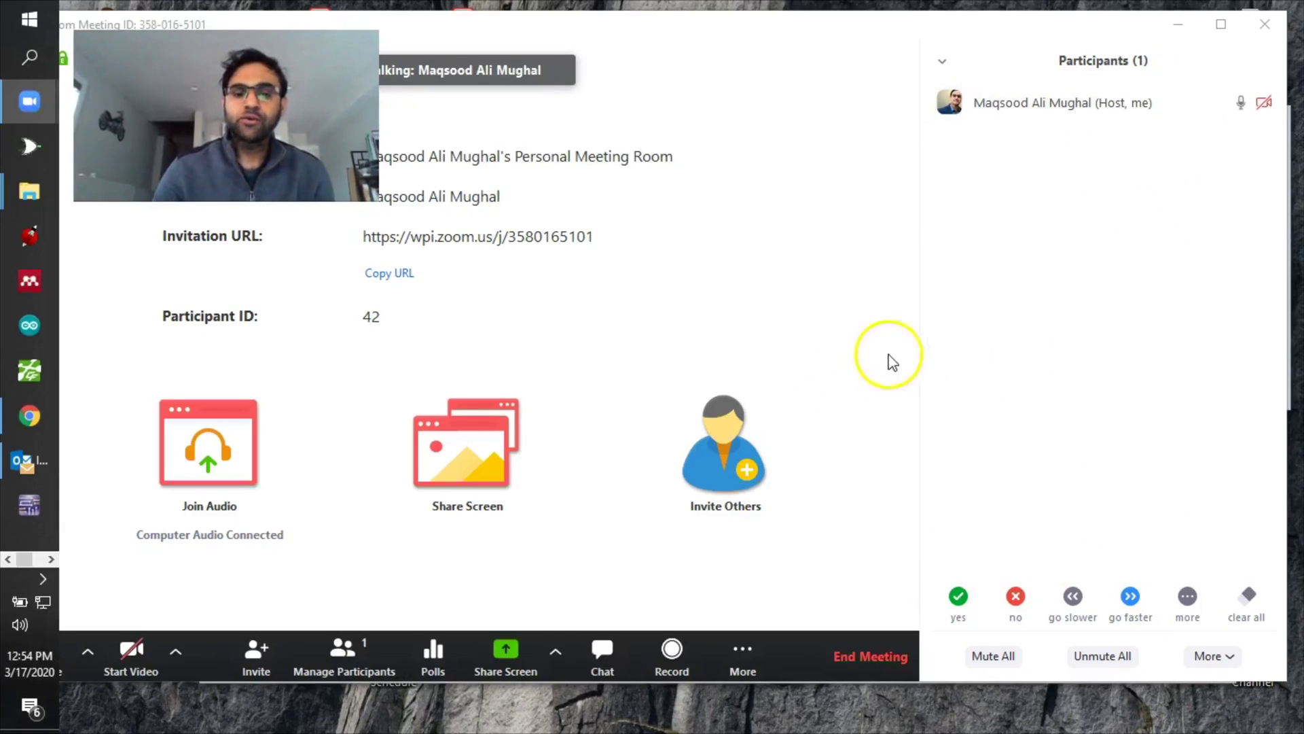
click(1221, 26)
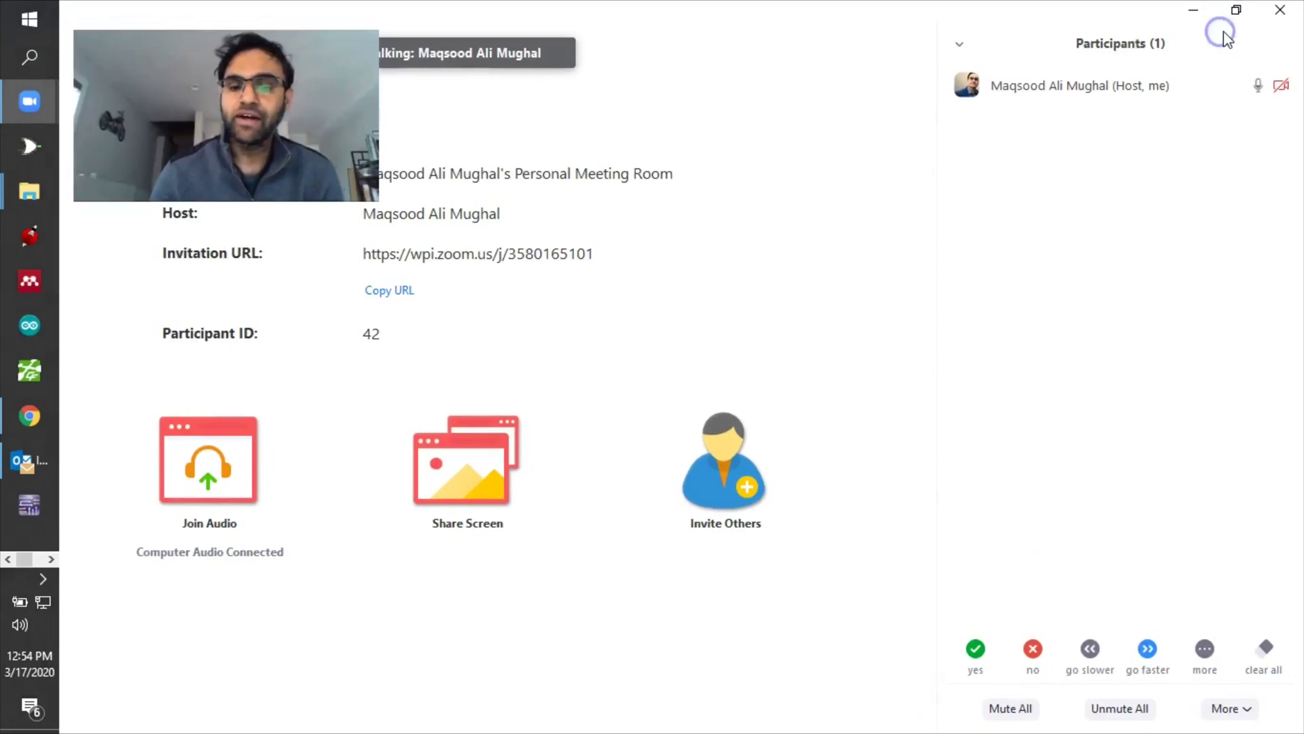
click(1142, 209)
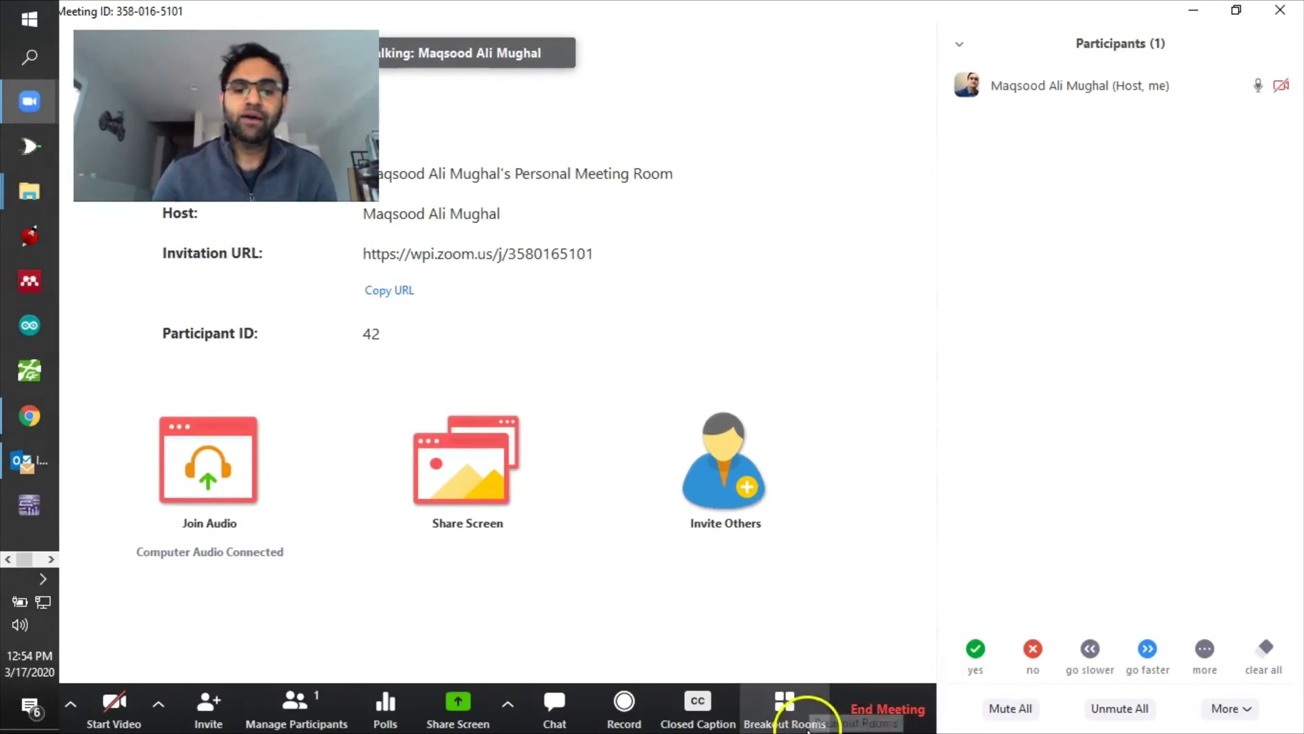
click(827, 613)
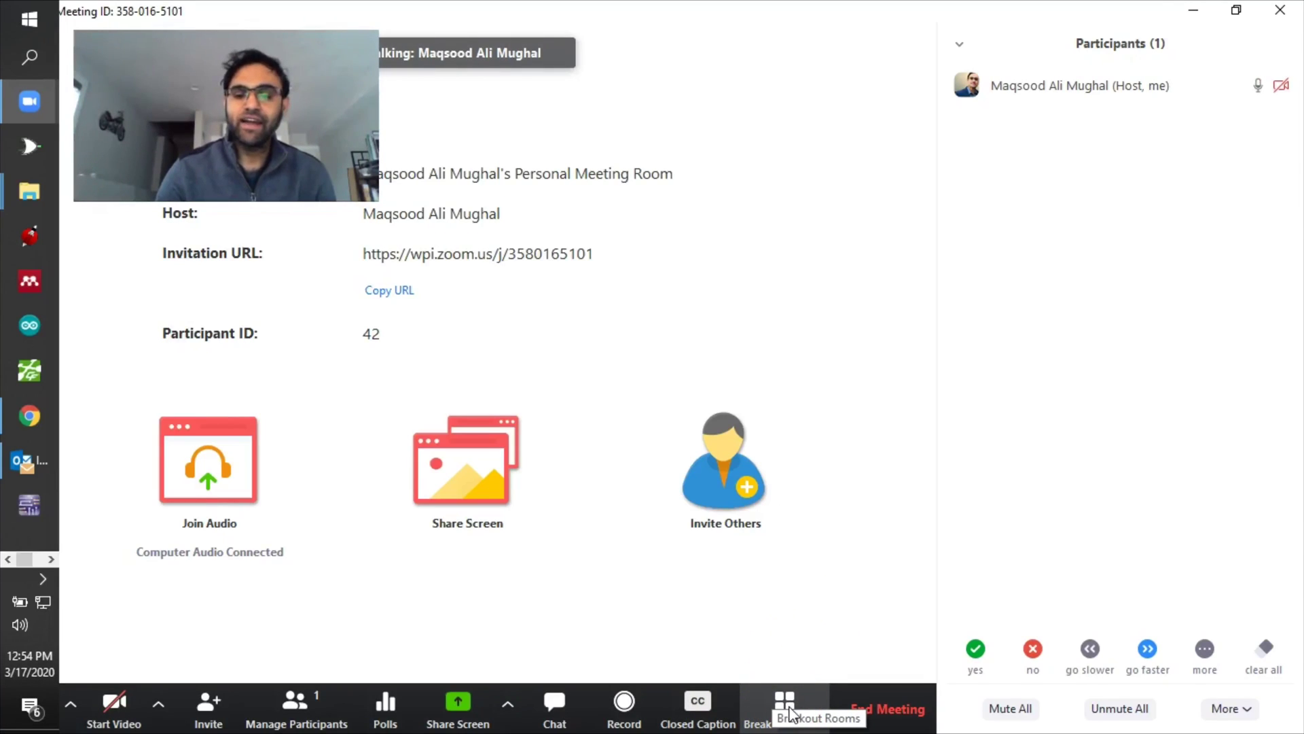
click(784, 705)
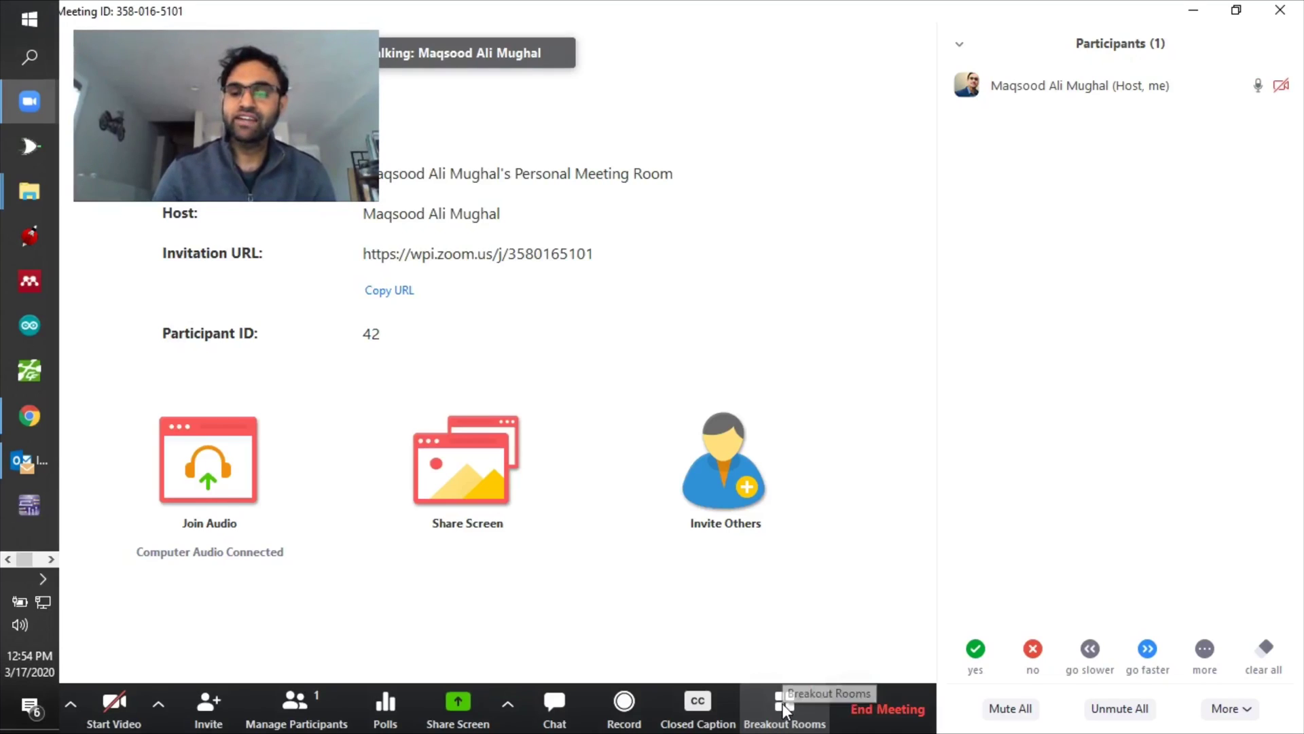
click(790, 724)
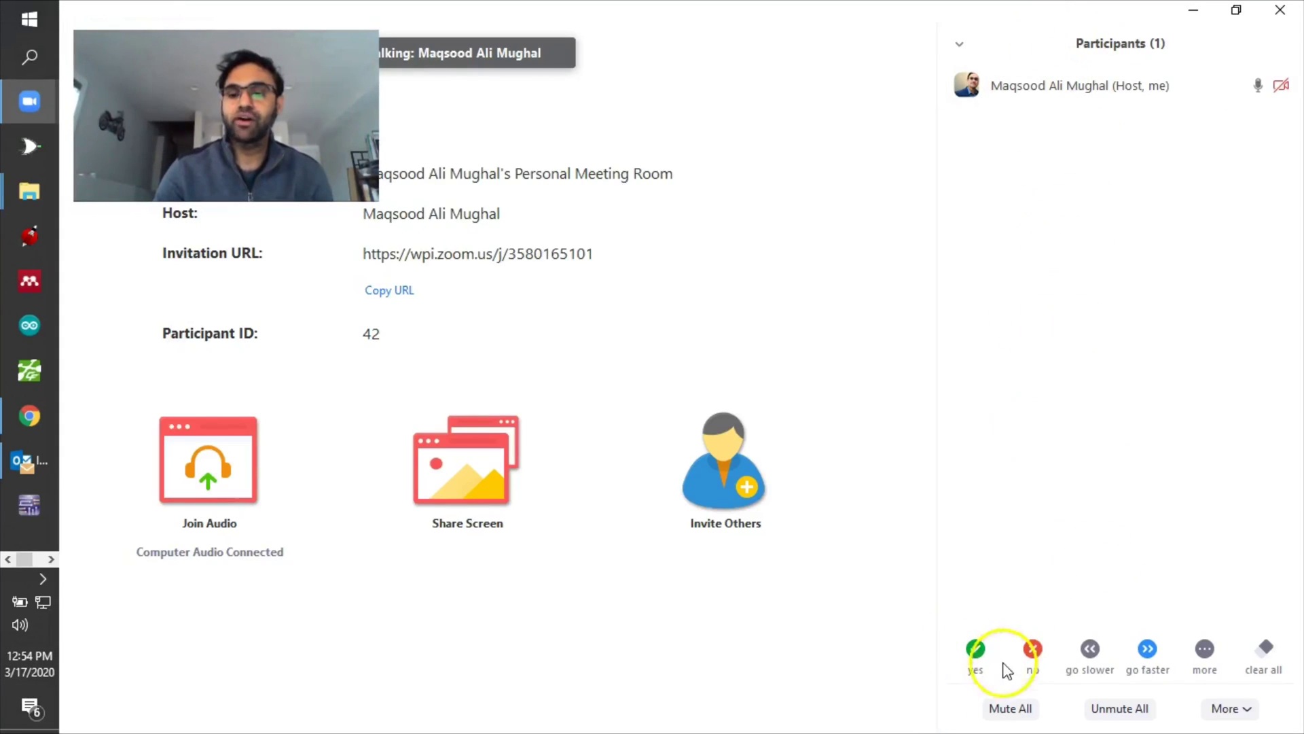
- Respond 'yes' from the Participants panel before the meeting ends
click(977, 650)
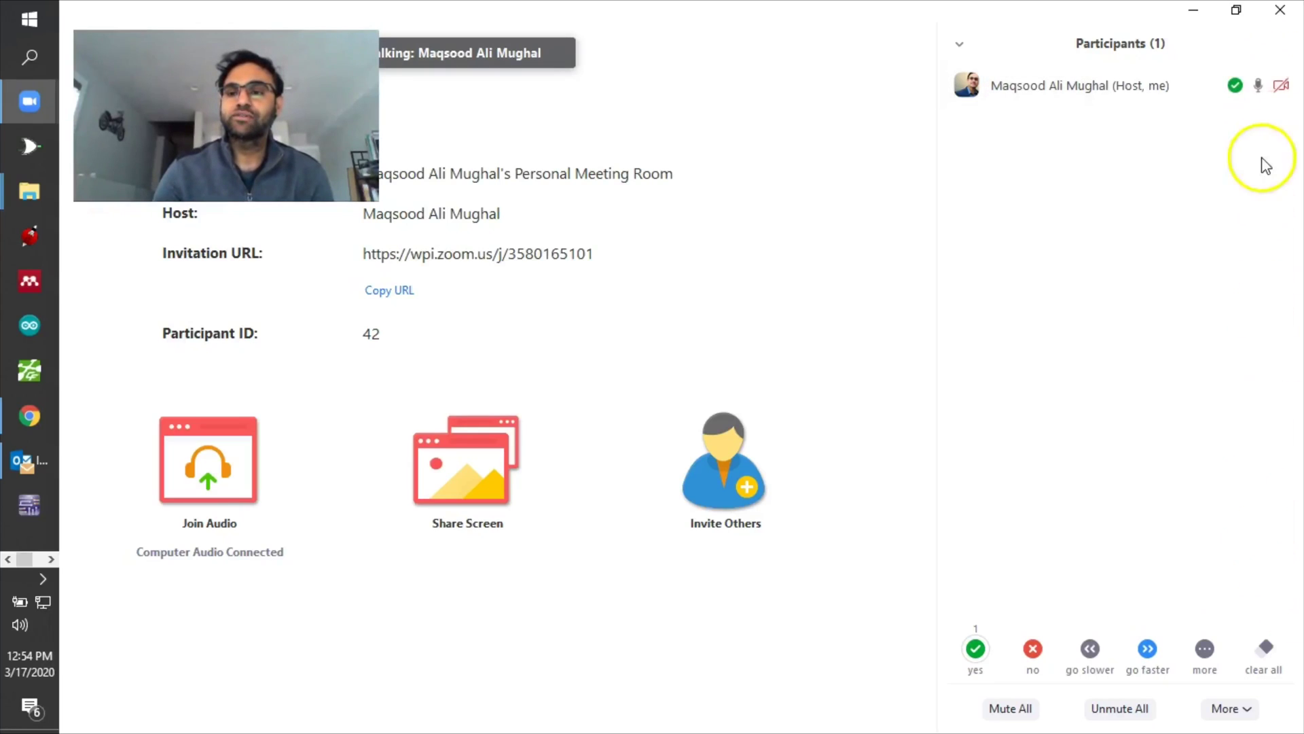
mouse_move(1060, 87)
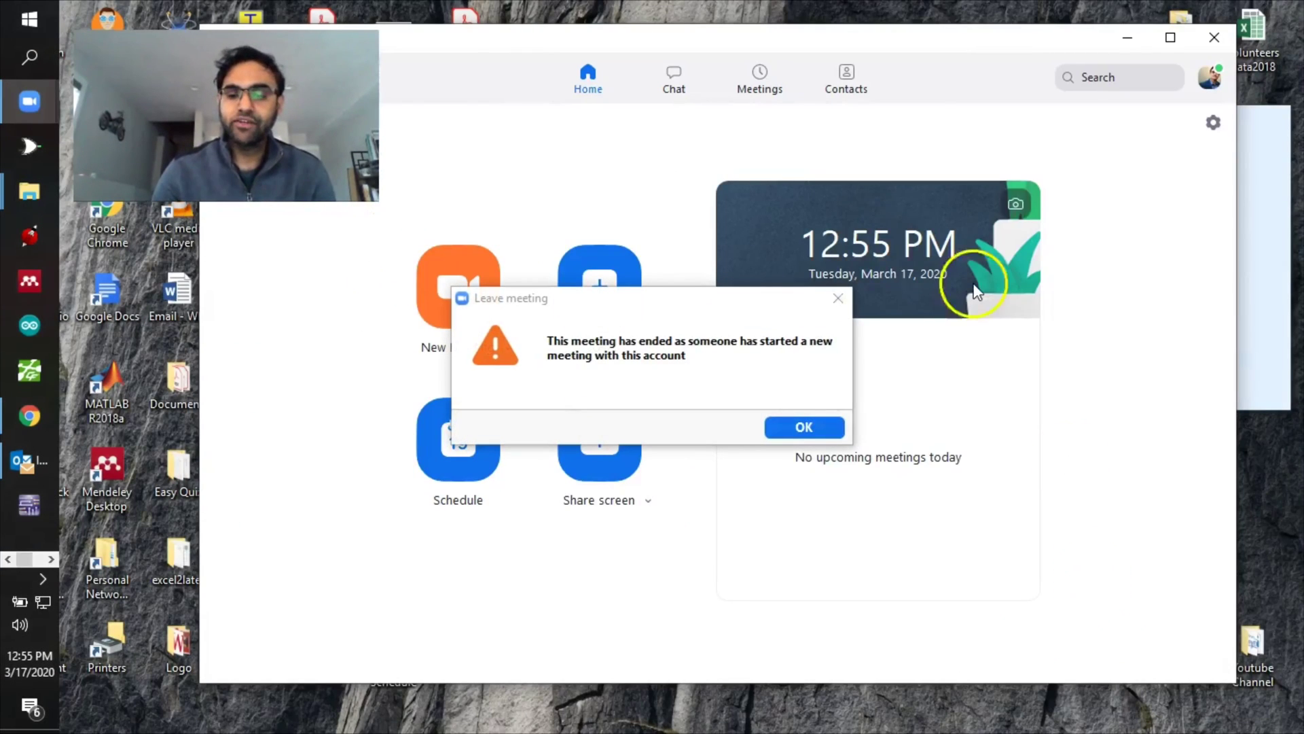
- Dismiss the ended notice, rejoin with the pasted meeting ID, maximize, and show participants
click(800, 428)
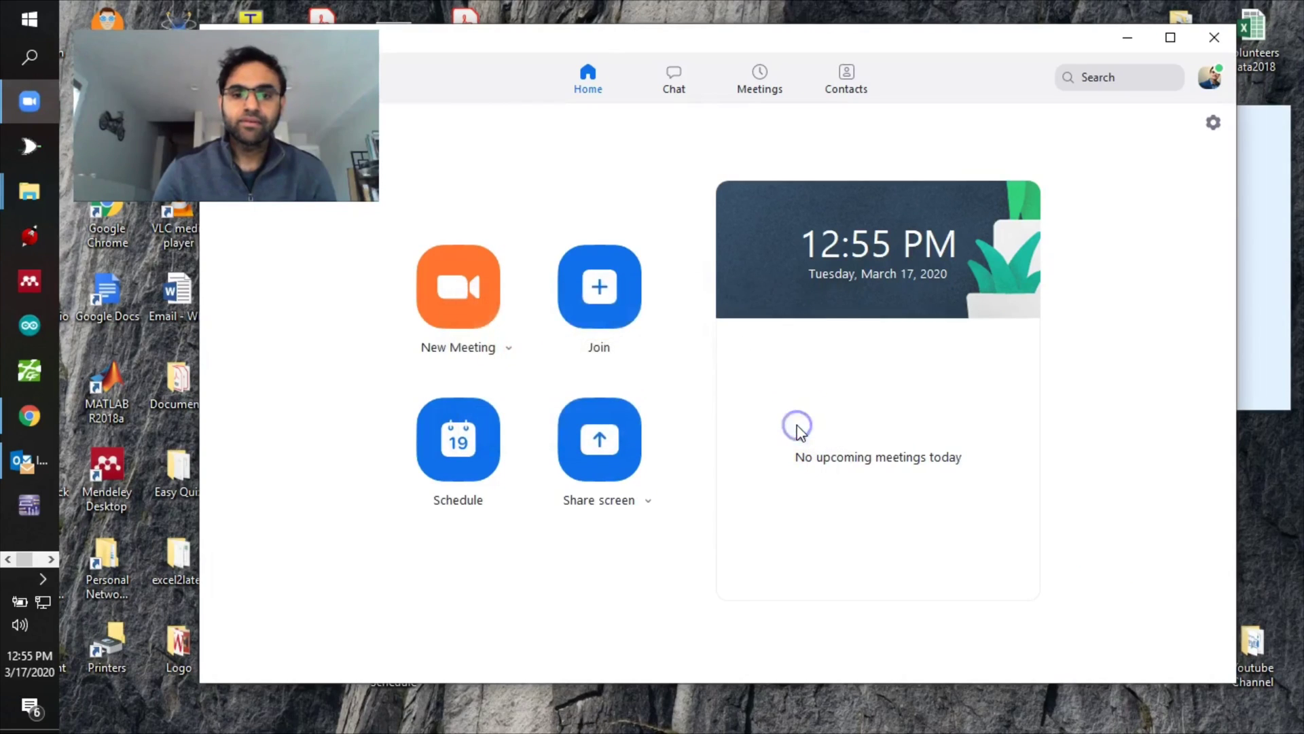
click(601, 290)
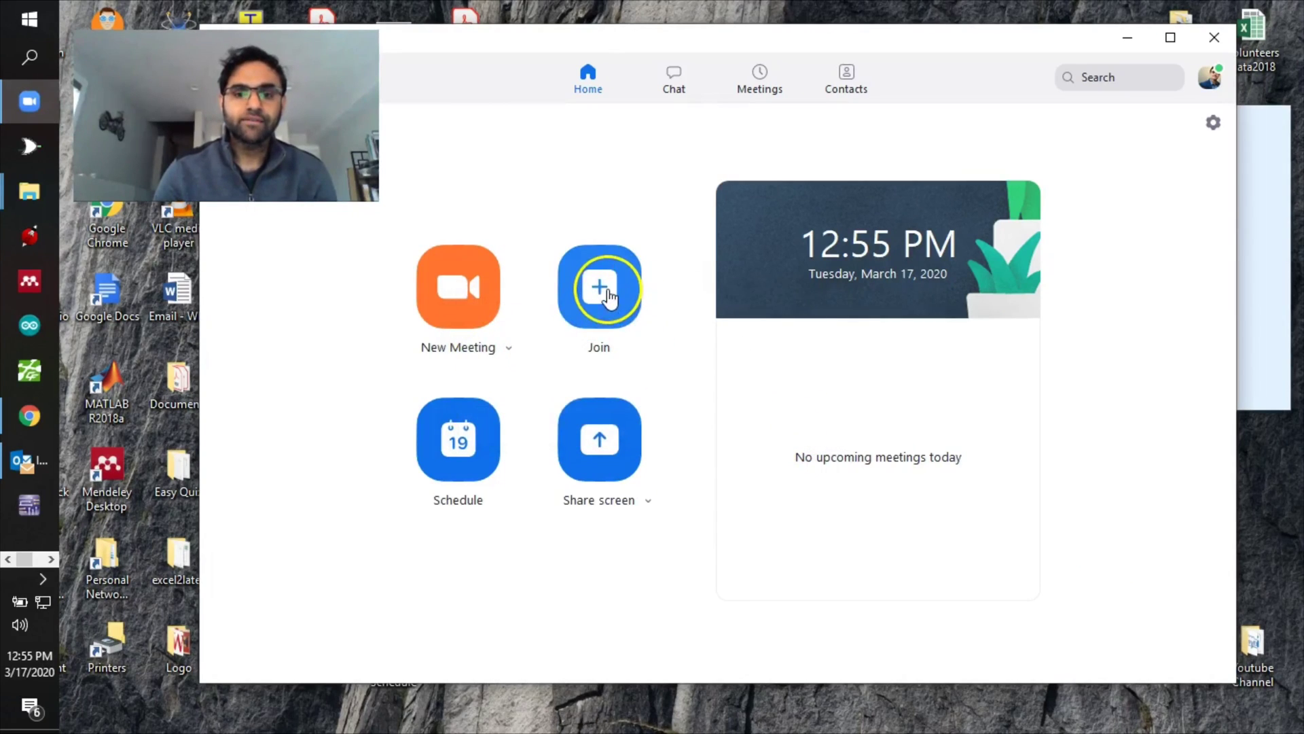
click(624, 318)
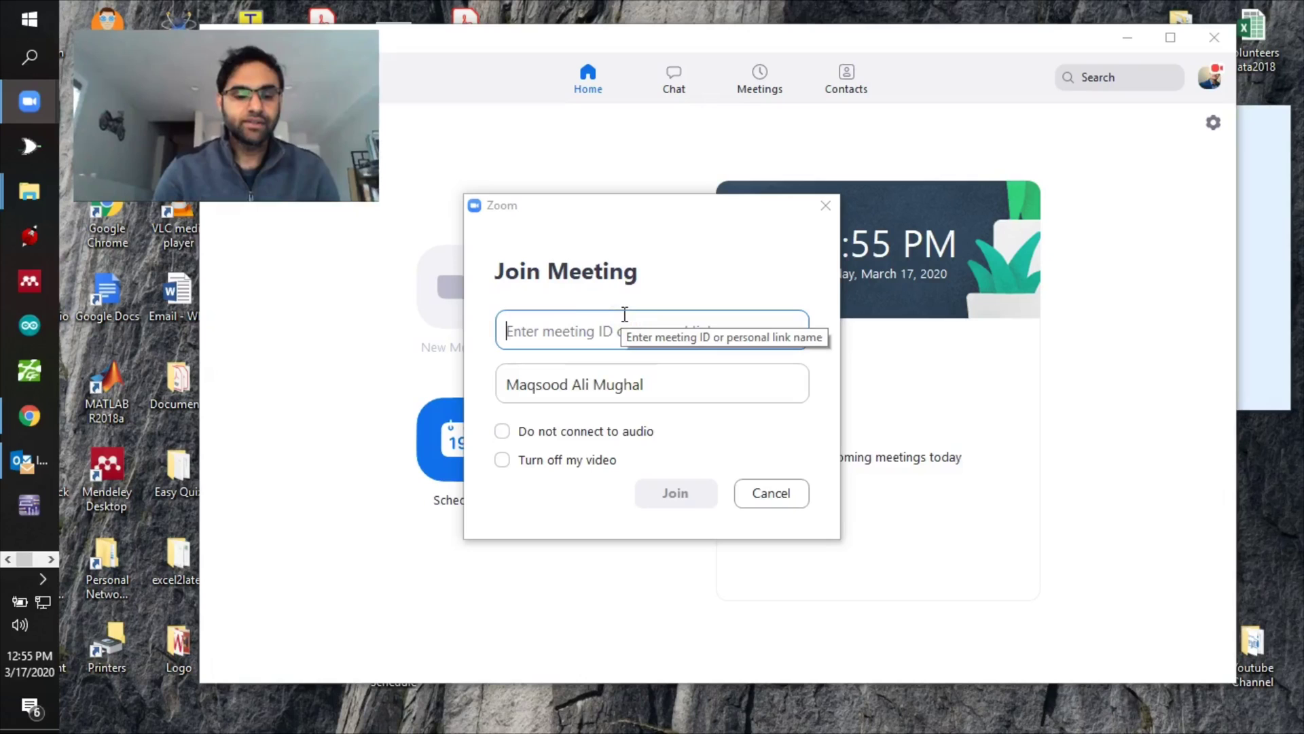
key(ctrl+v)
click(675, 490)
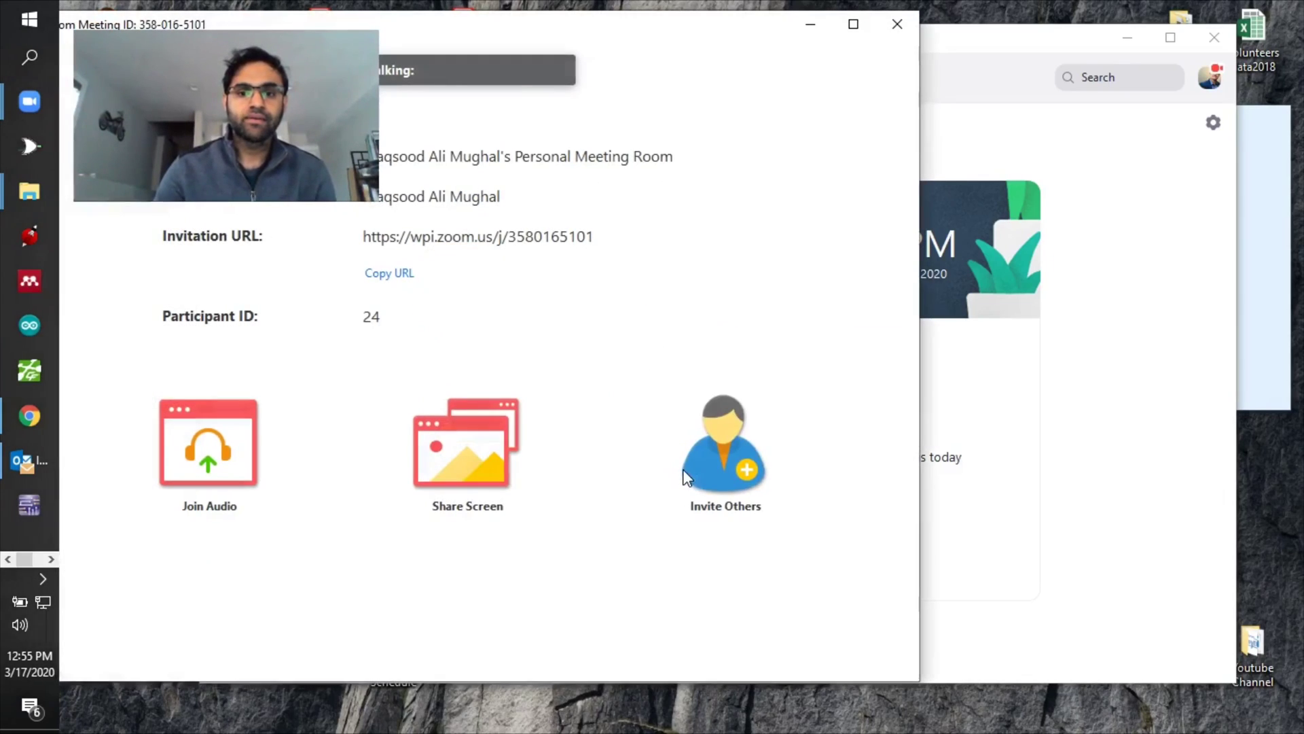
click(854, 24)
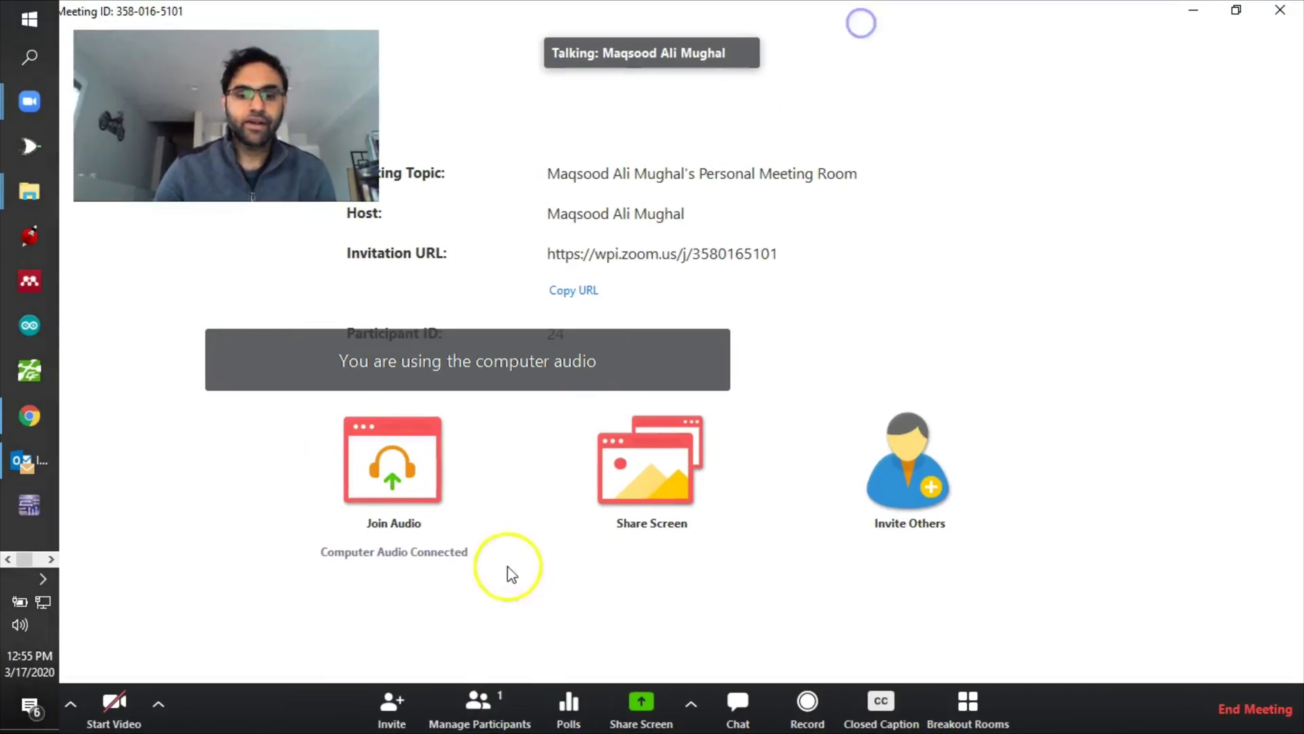
click(500, 709)
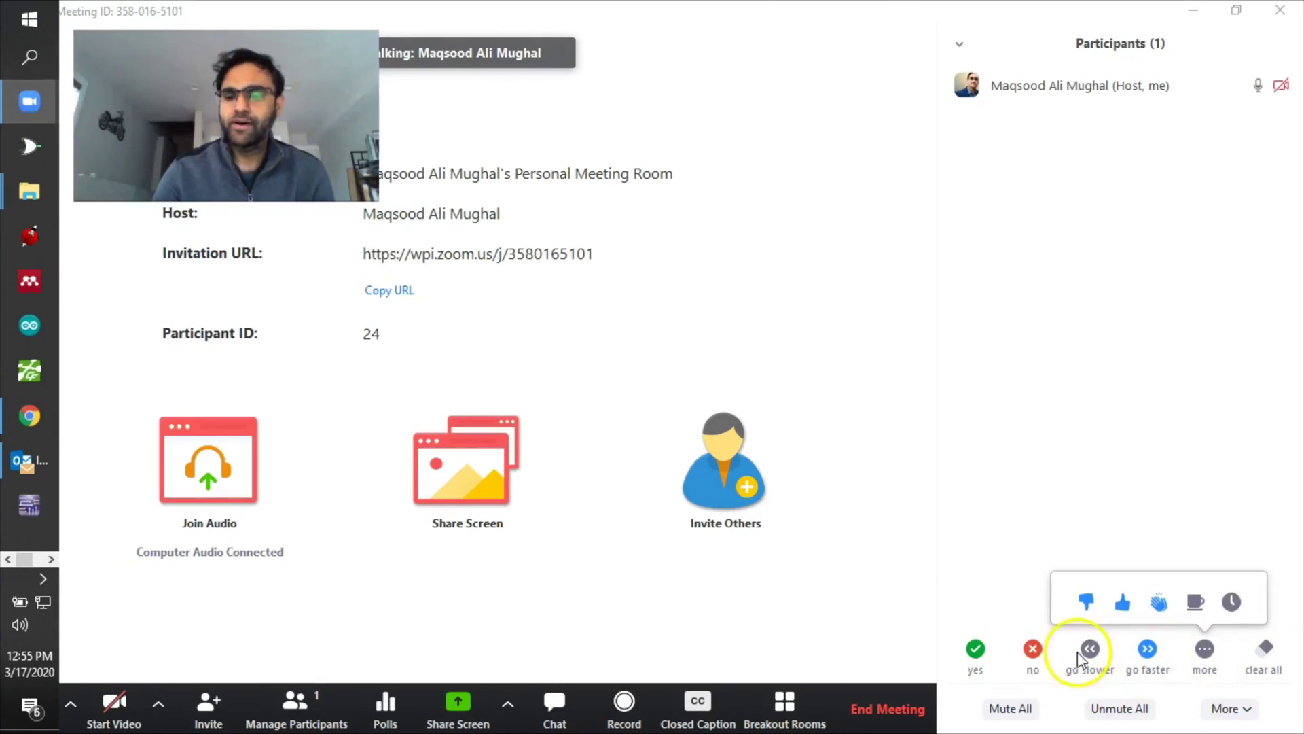
mouse_move(1201, 648)
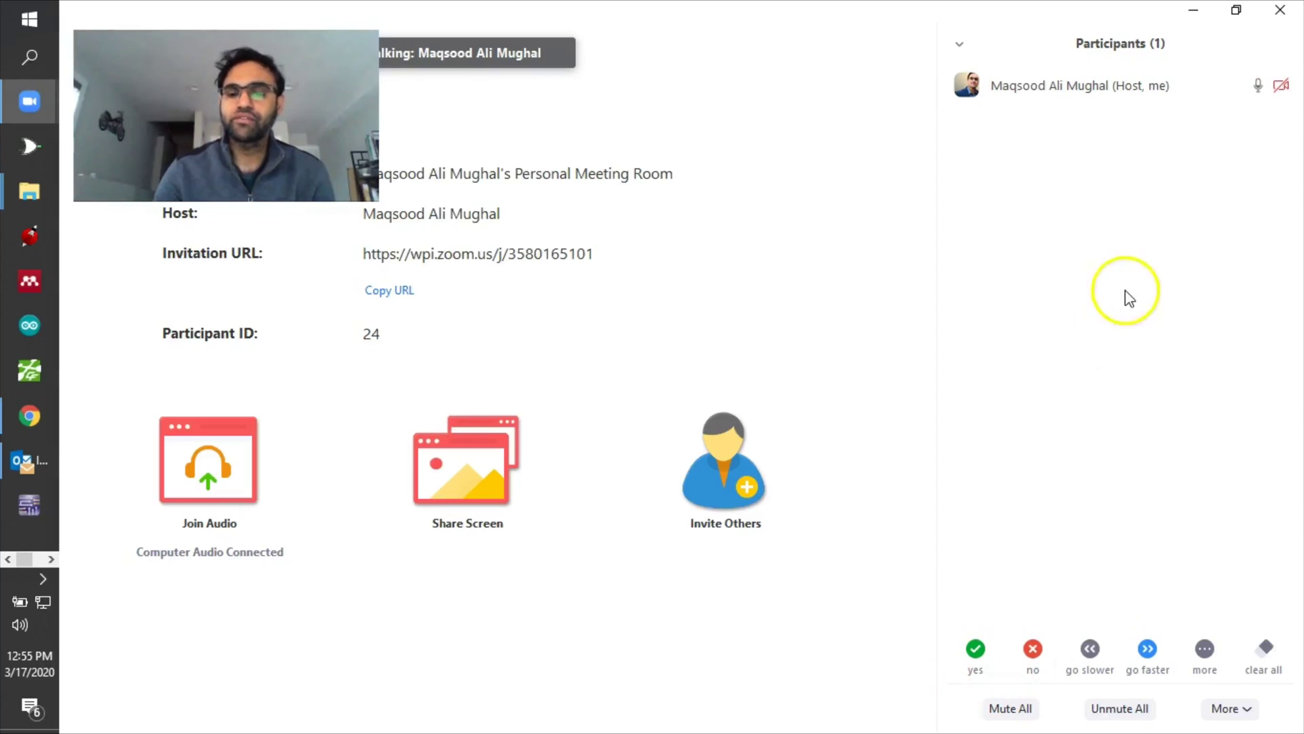
mouse_move(1121, 79)
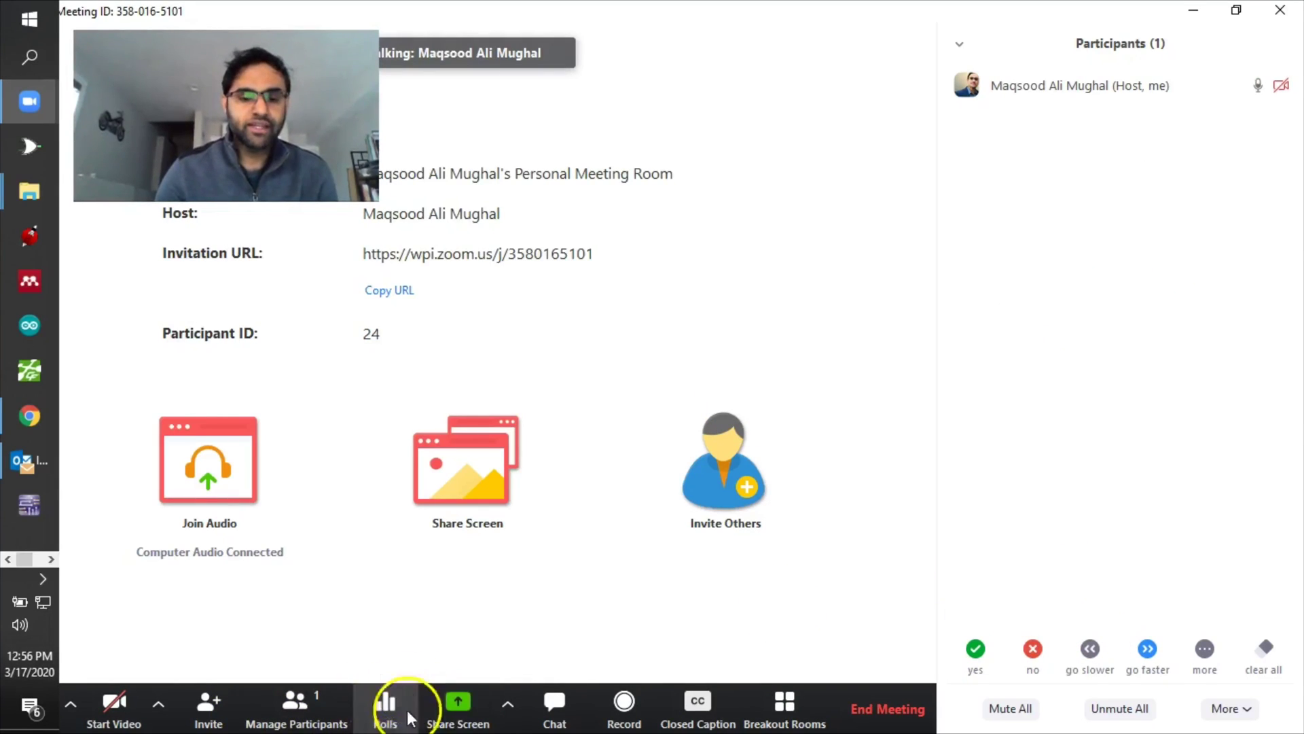
click(509, 708)
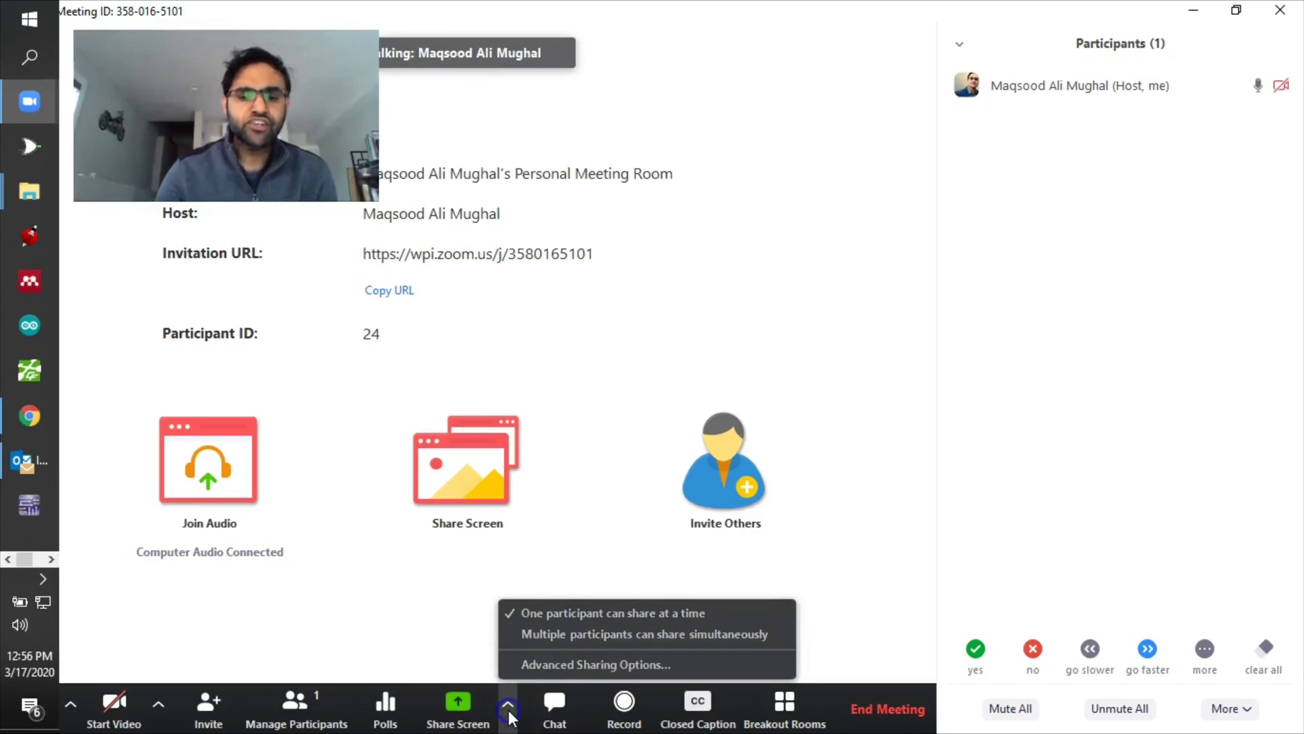
click(436, 634)
click(459, 703)
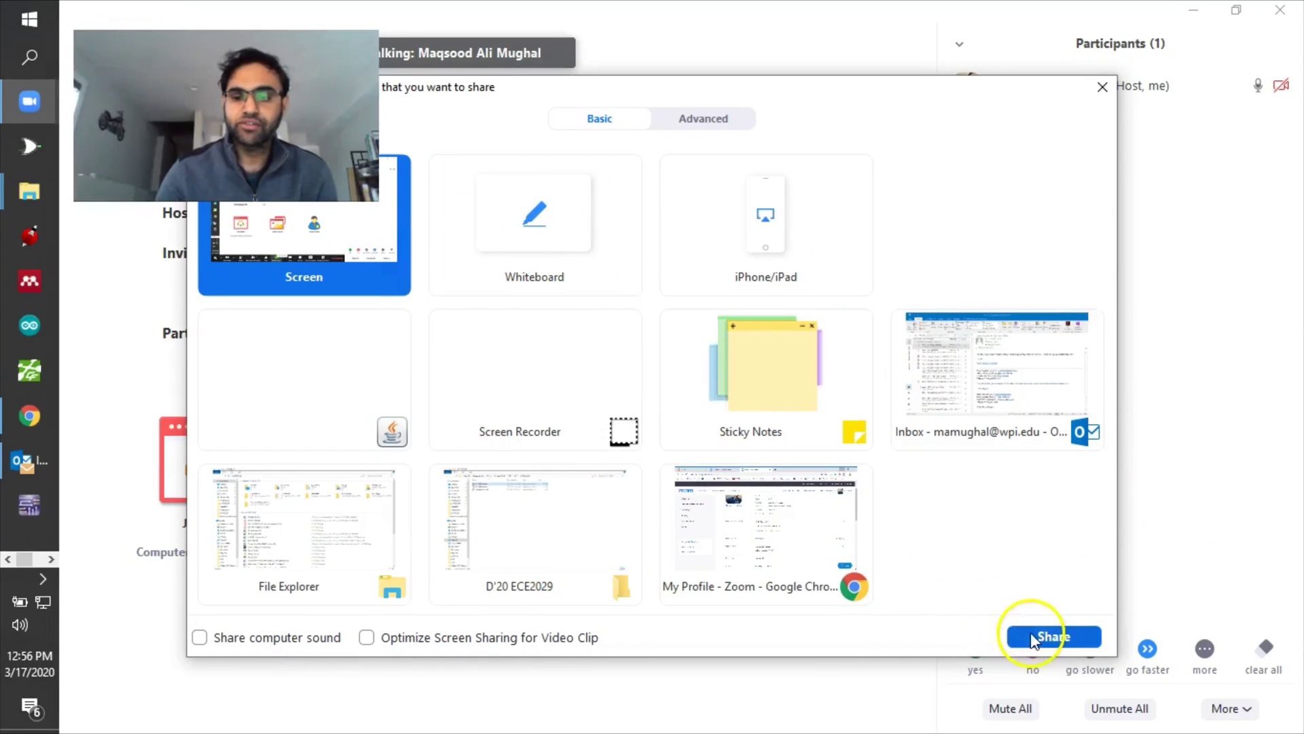
click(1032, 637)
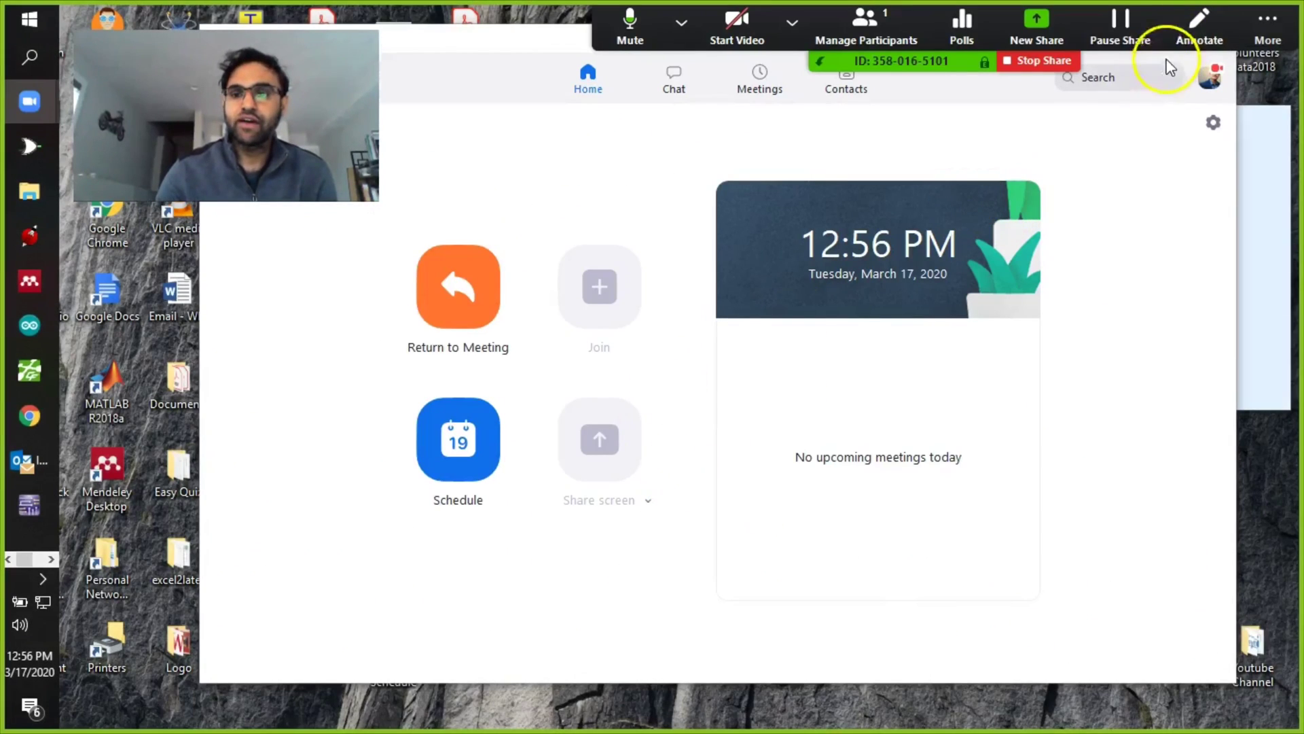
click(1171, 37)
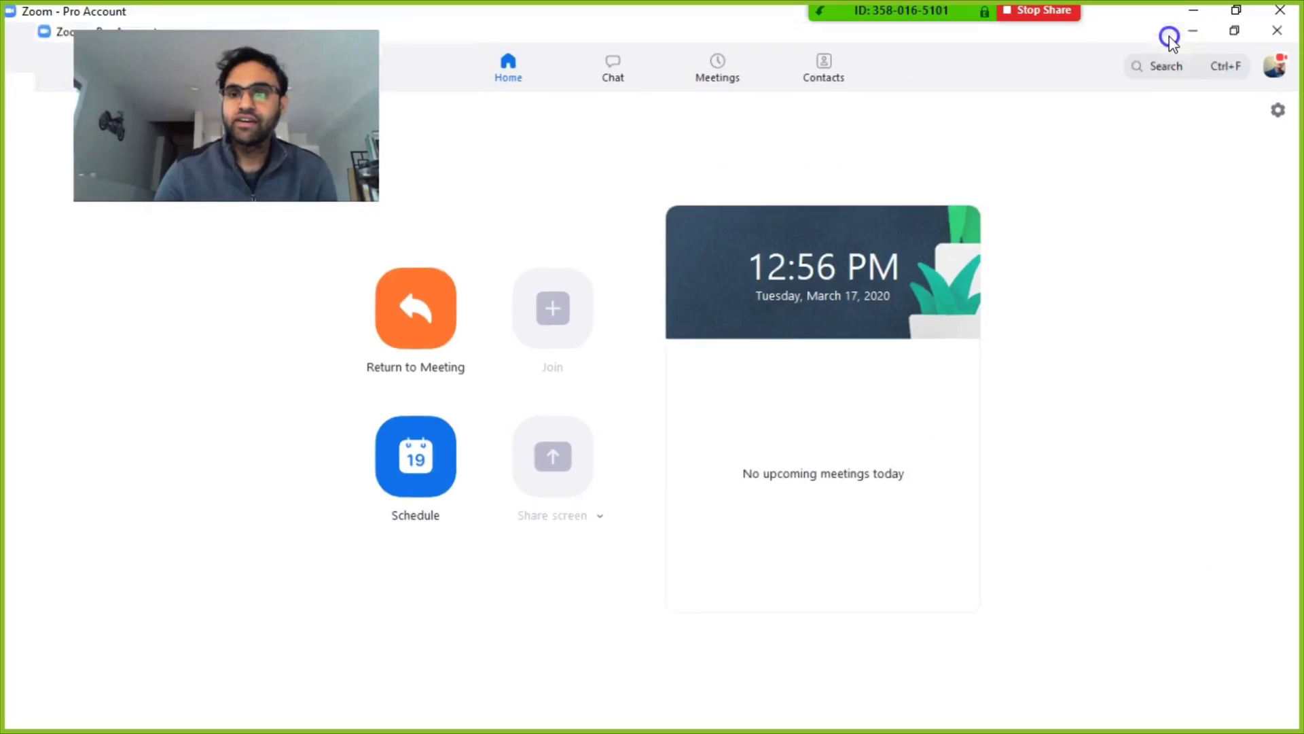
mouse_move(1030, 24)
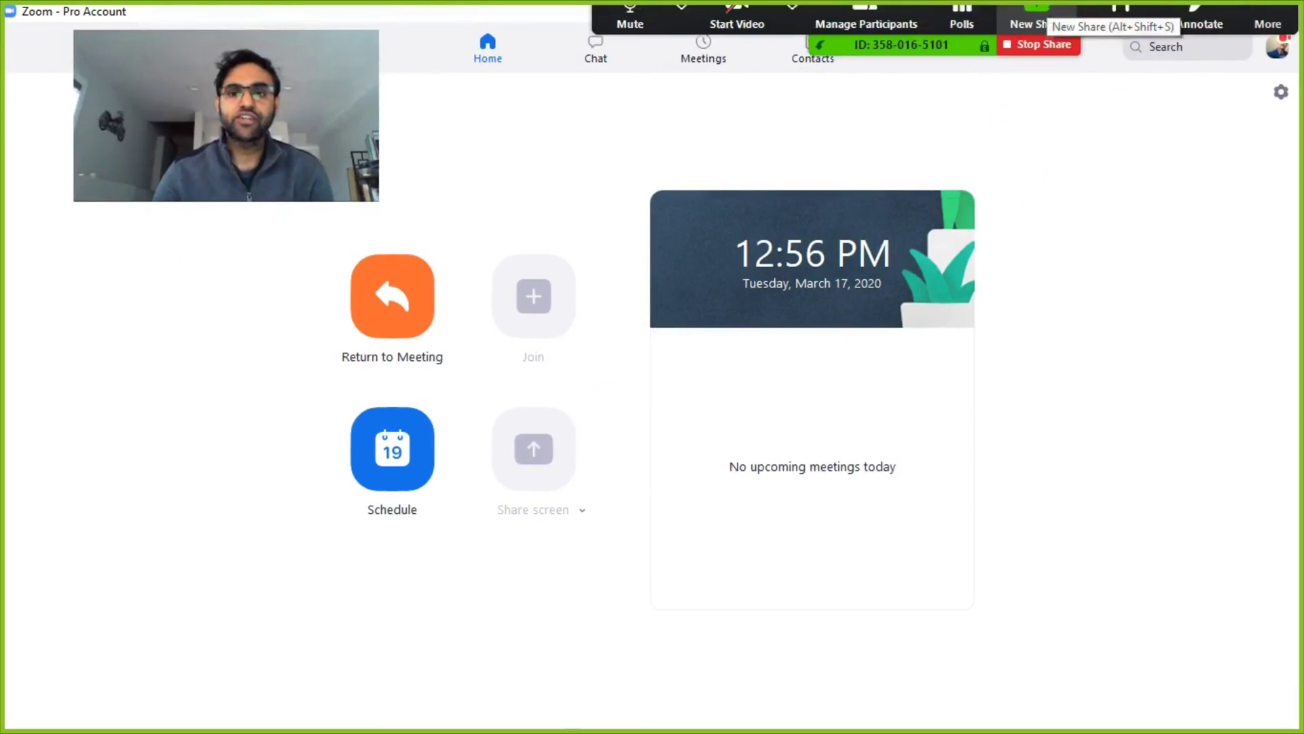
click(680, 13)
click(792, 20)
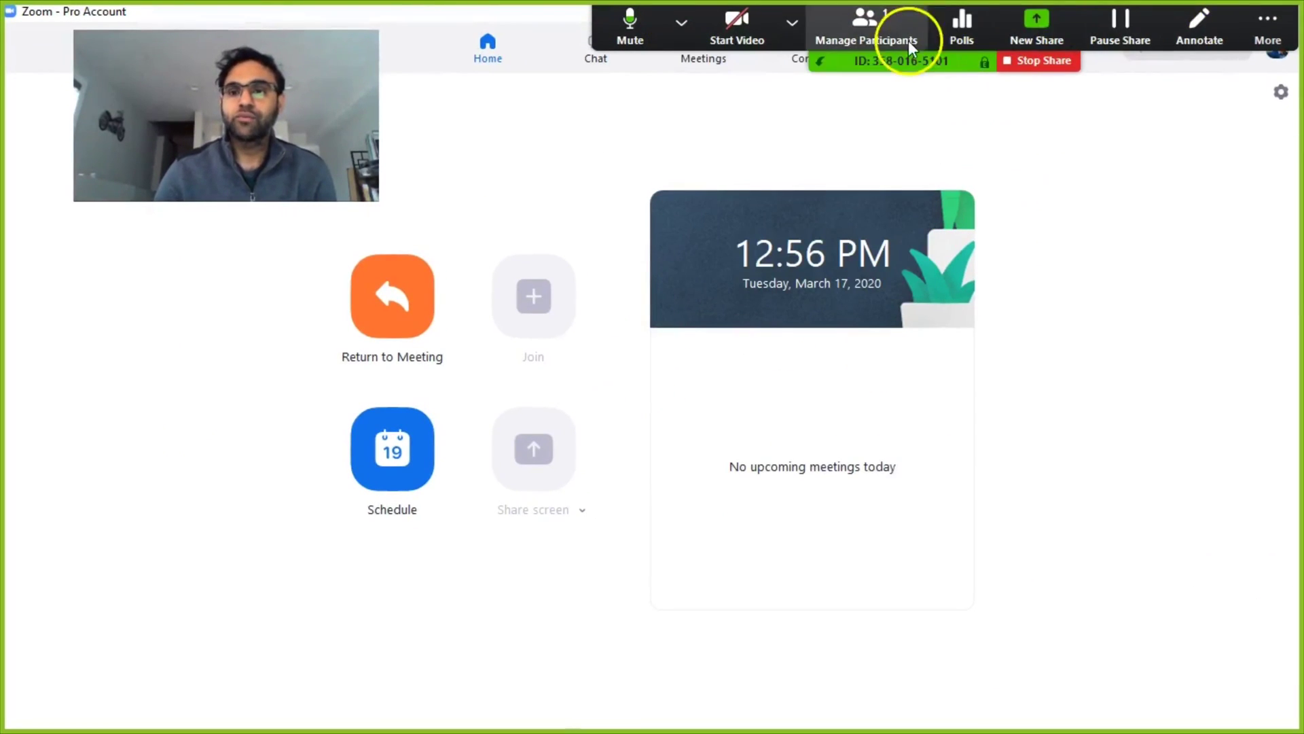
click(1012, 39)
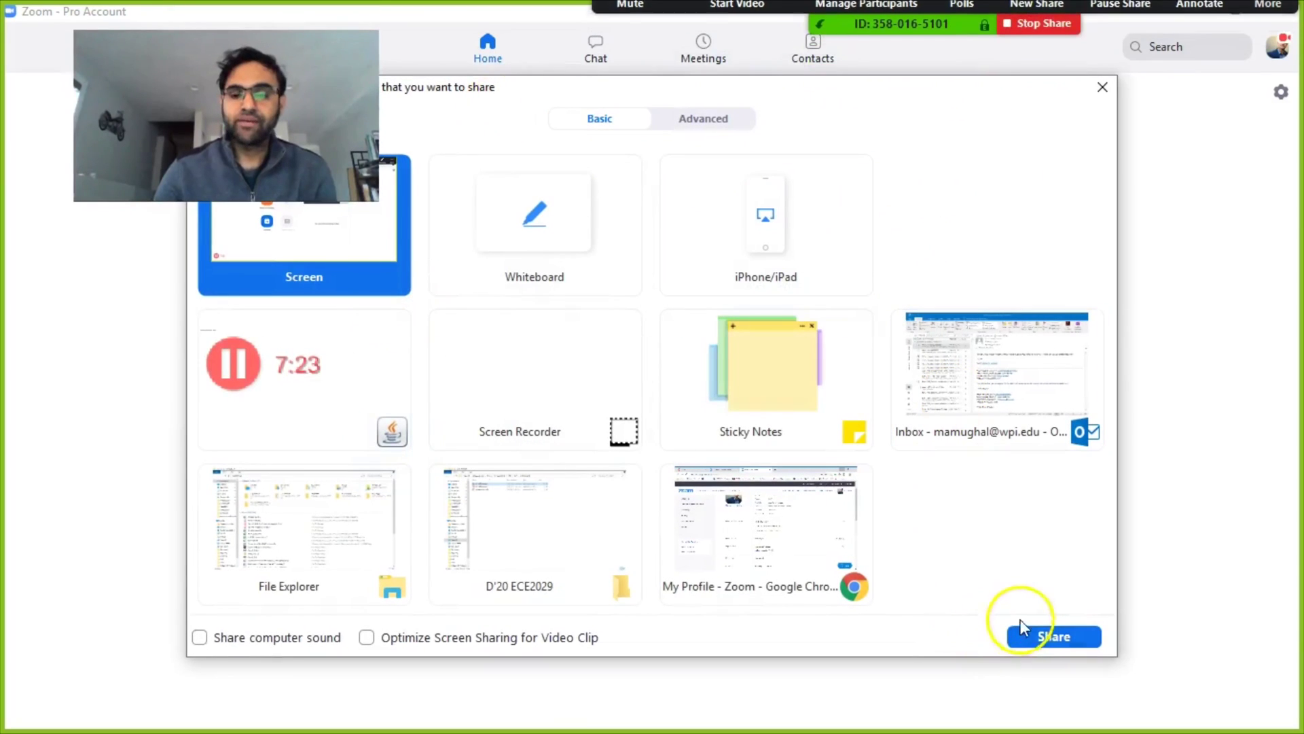
click(1103, 89)
click(1027, 10)
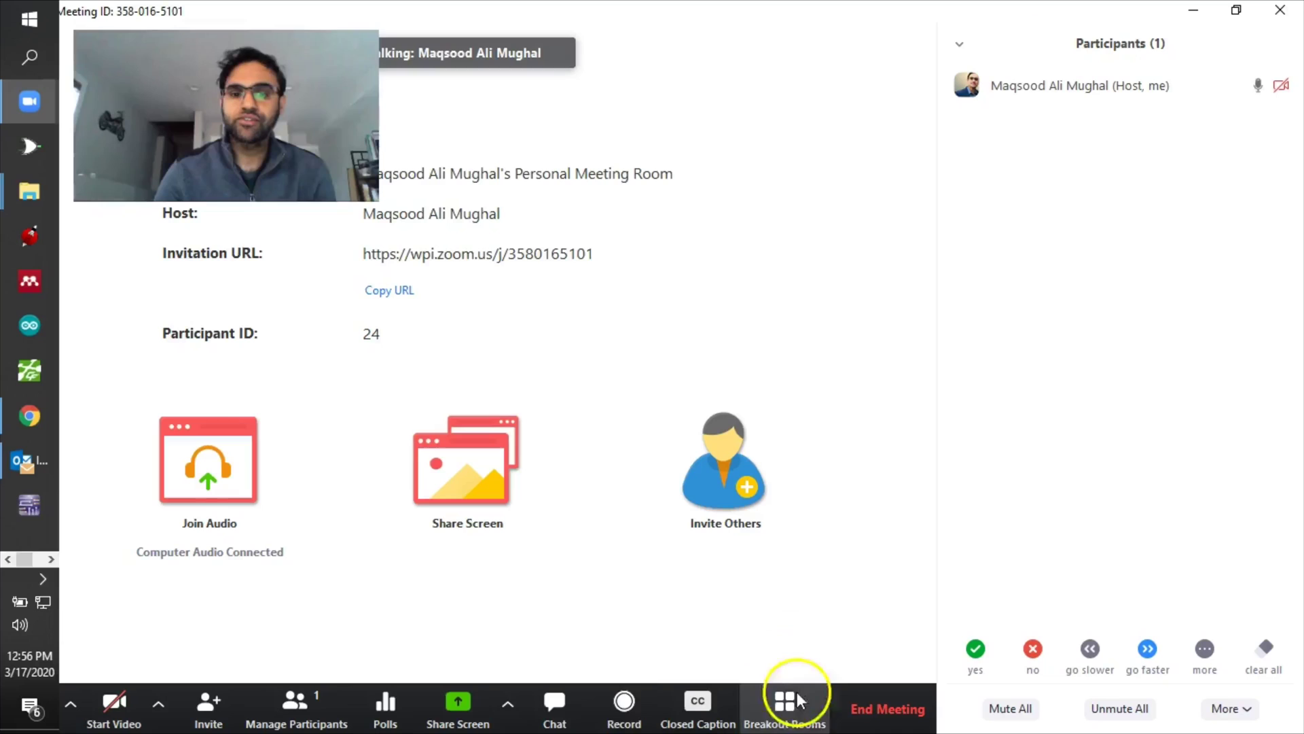
click(624, 706)
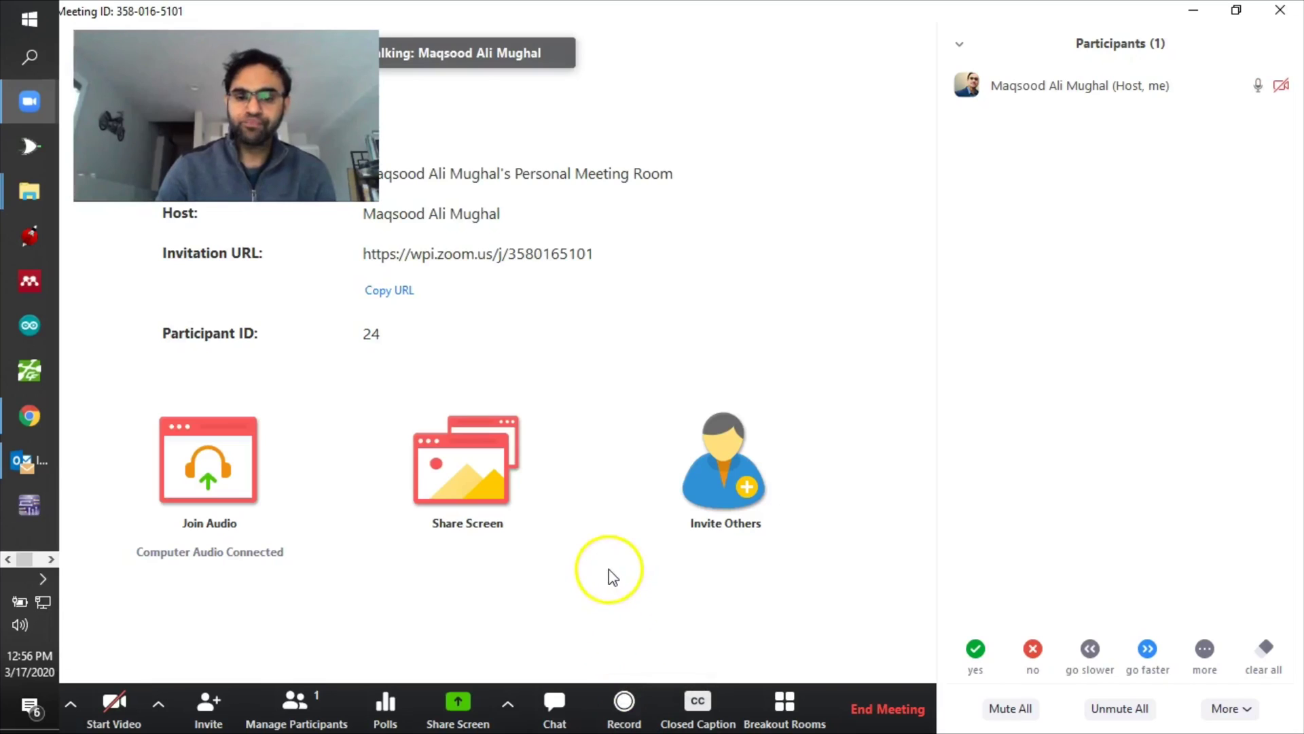
click(29, 416)
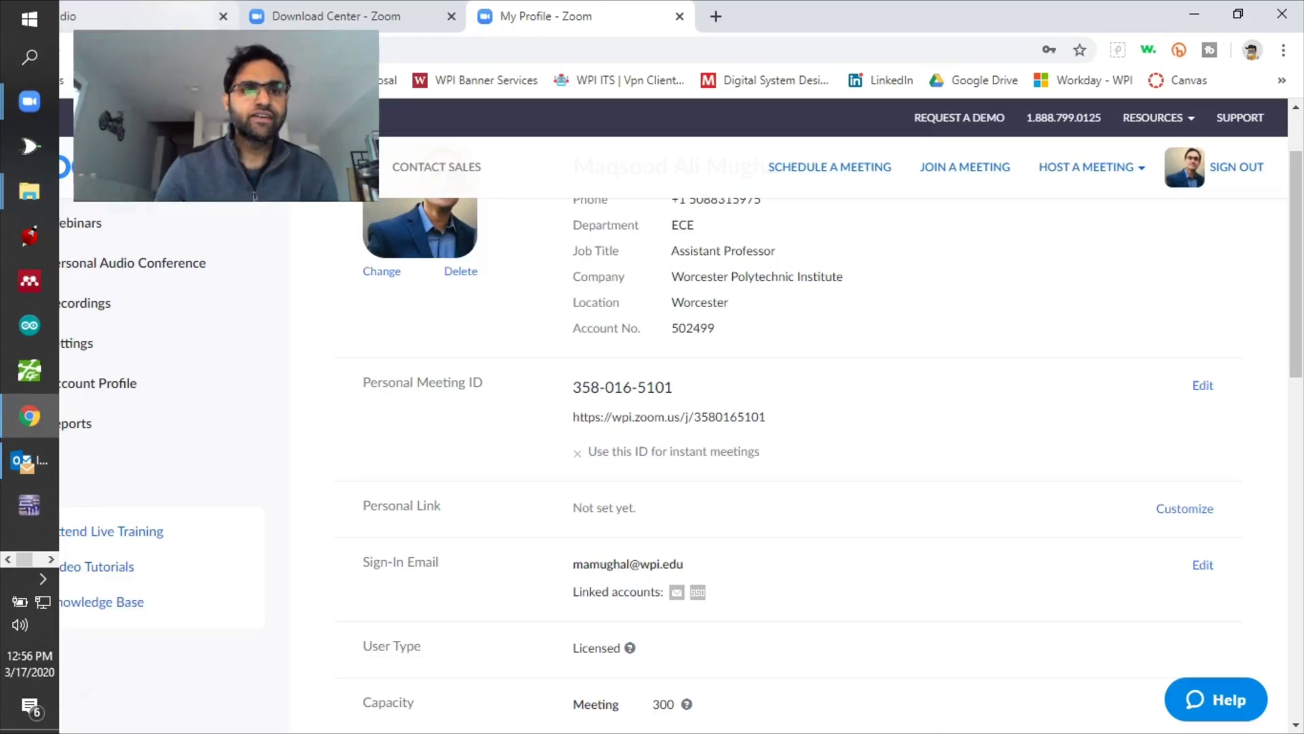
click(149, 15)
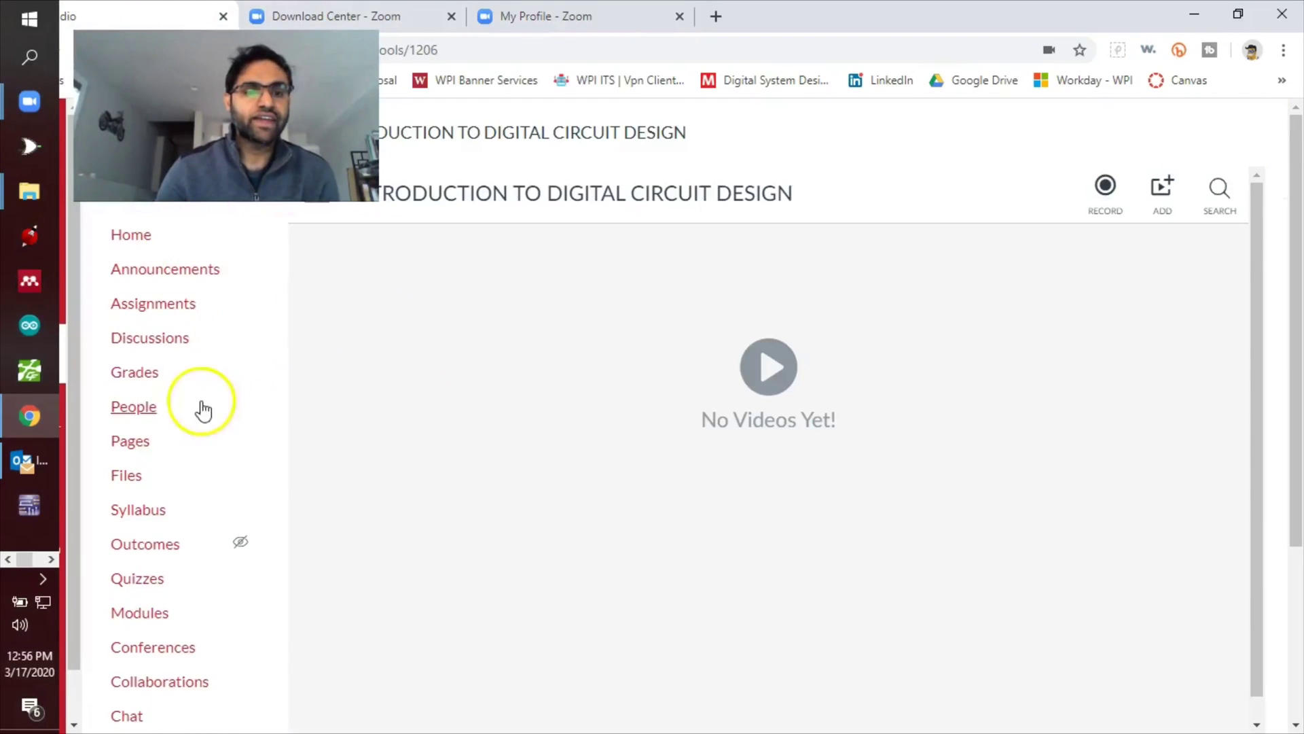
click(146, 611)
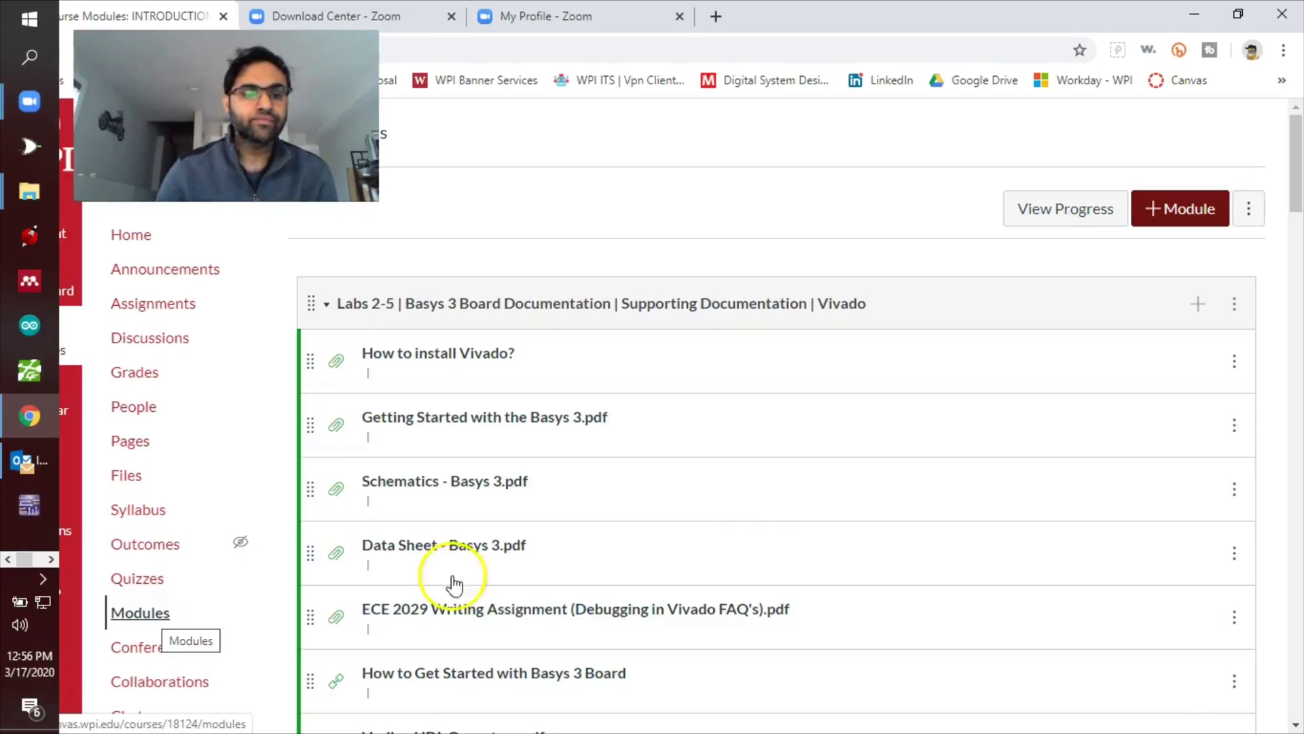
drag(1293, 170, 1294, 267)
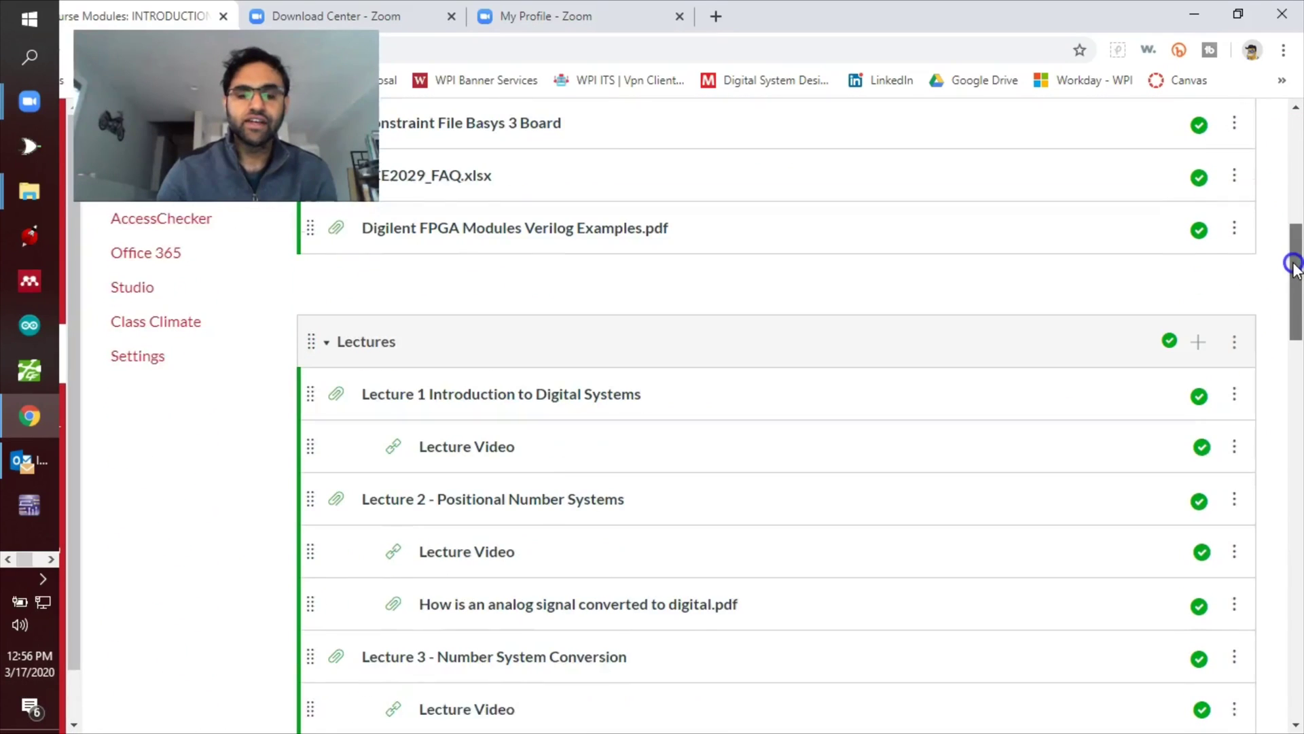
scroll(671, 358, down, 1)
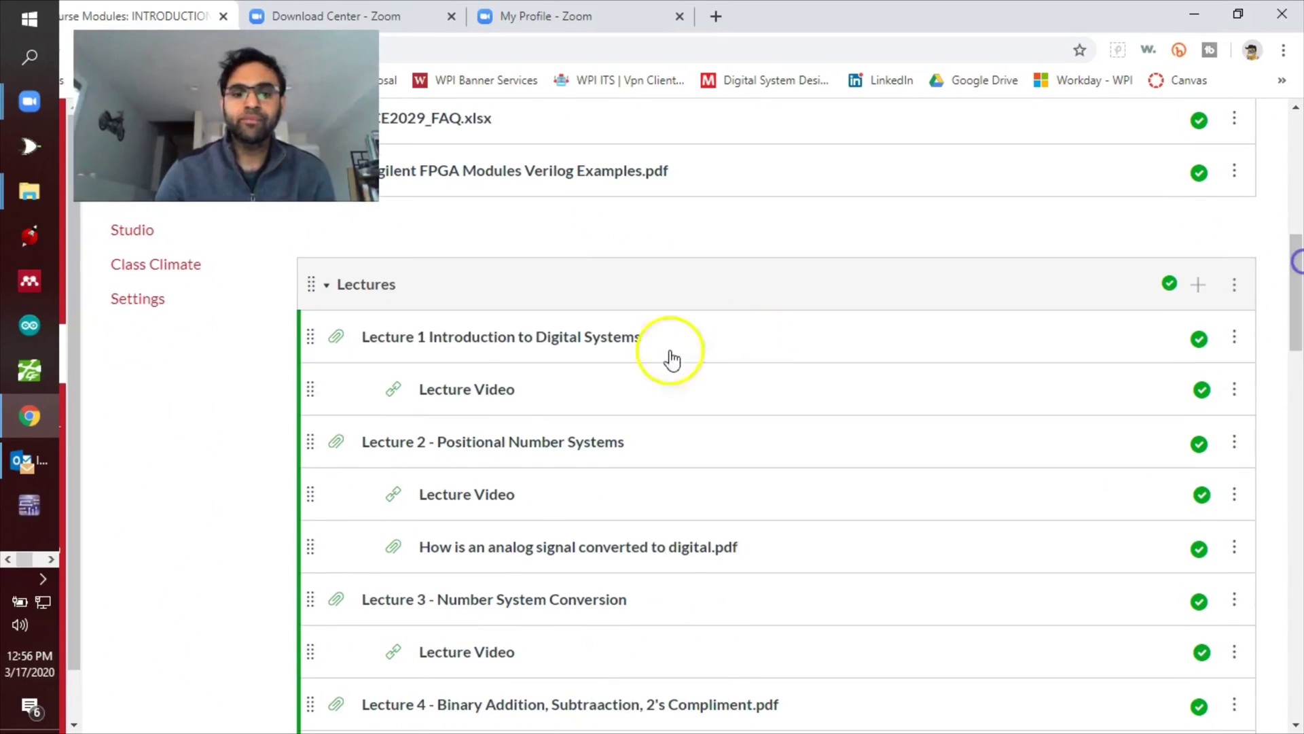
mouse_move(1296, 301)
mouse_down()
mouse_move(1298, 339)
mouse_move(1298, 296)
mouse_up()
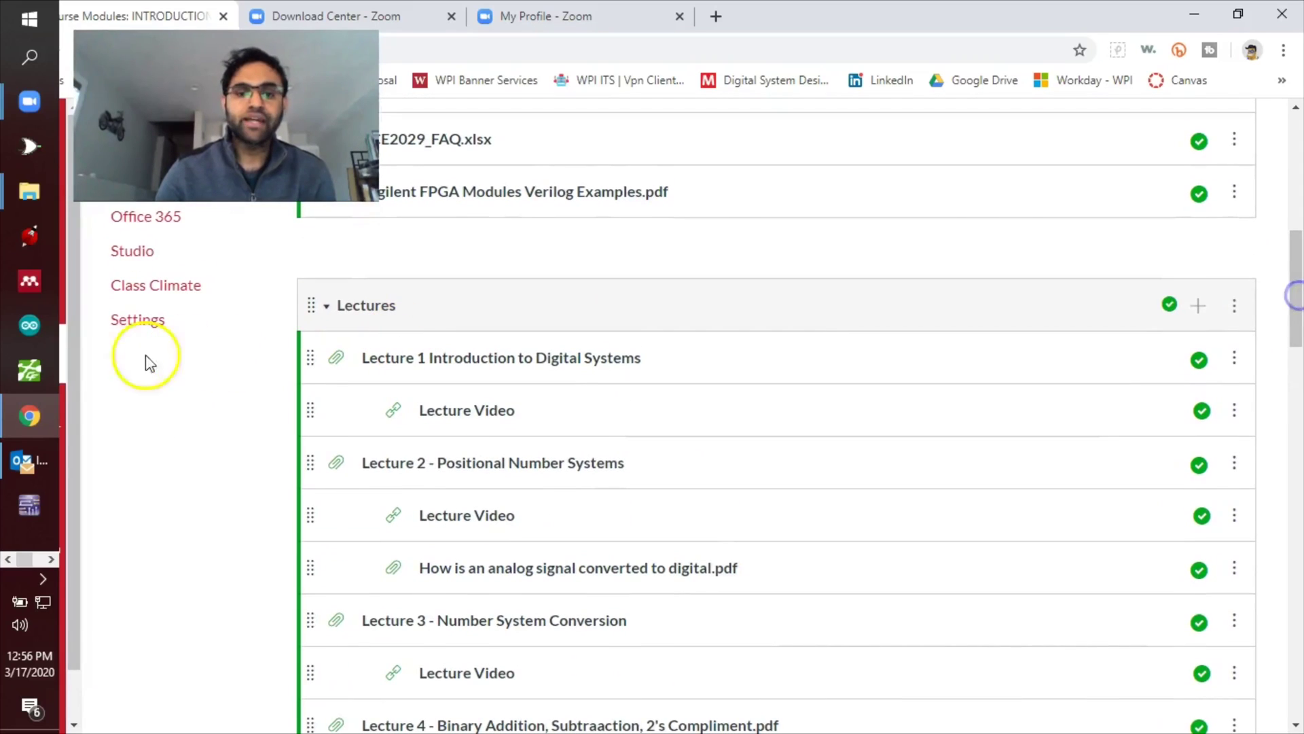
click(29, 101)
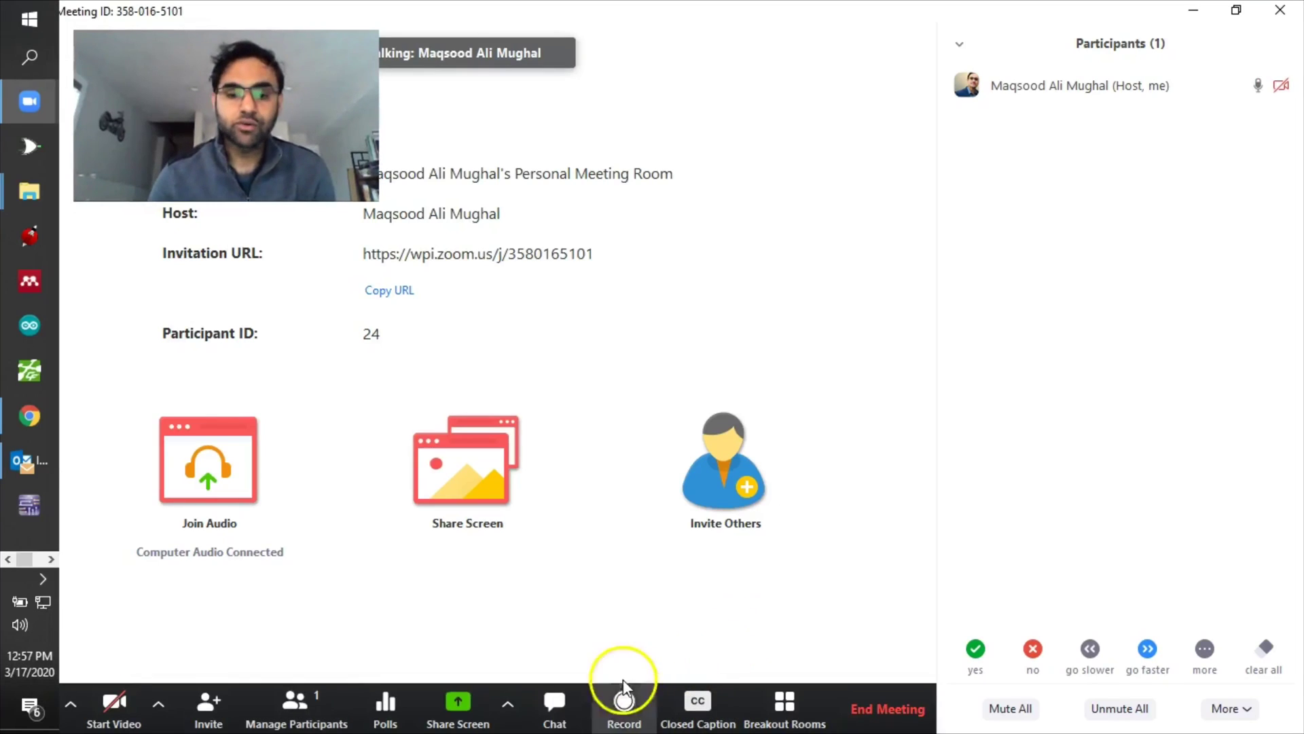
- Send 'Hi Prof. Can you explain the problem 1 again please' to Everyone in chat
click(561, 708)
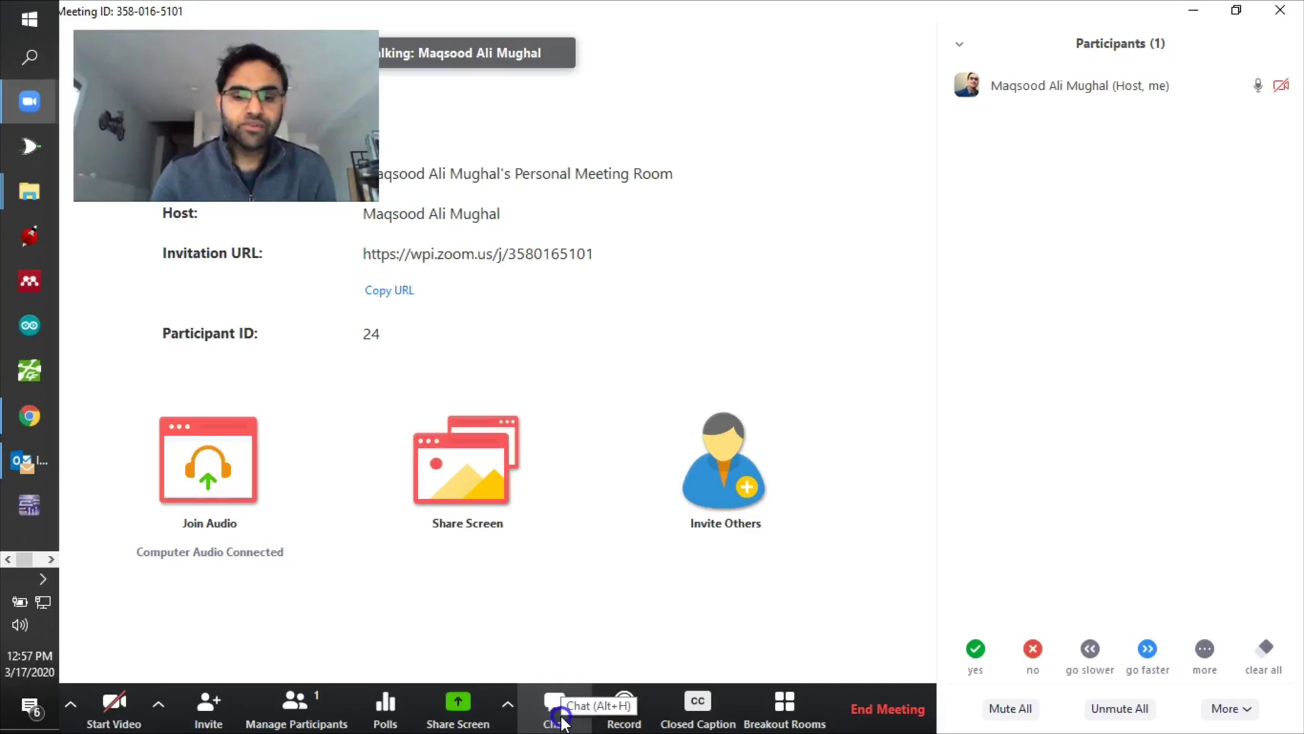
click(1090, 699)
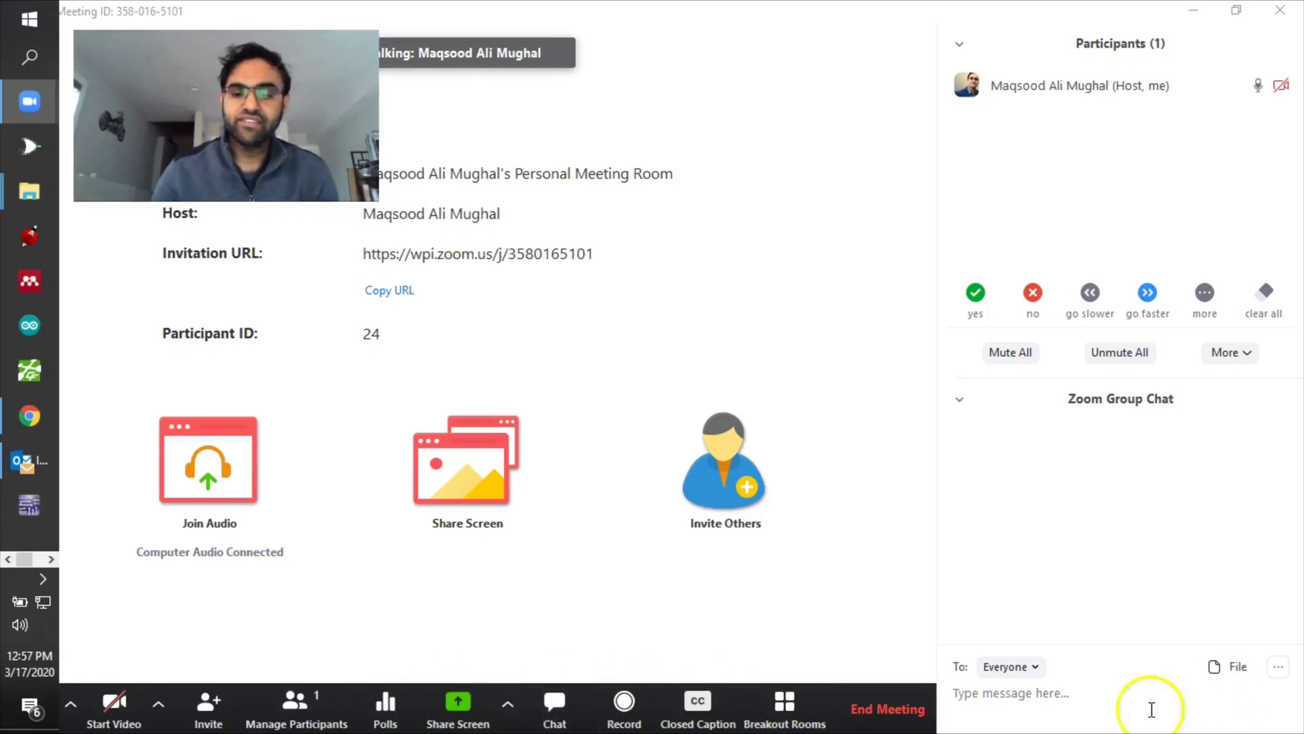
click(1112, 709)
text(Hi )
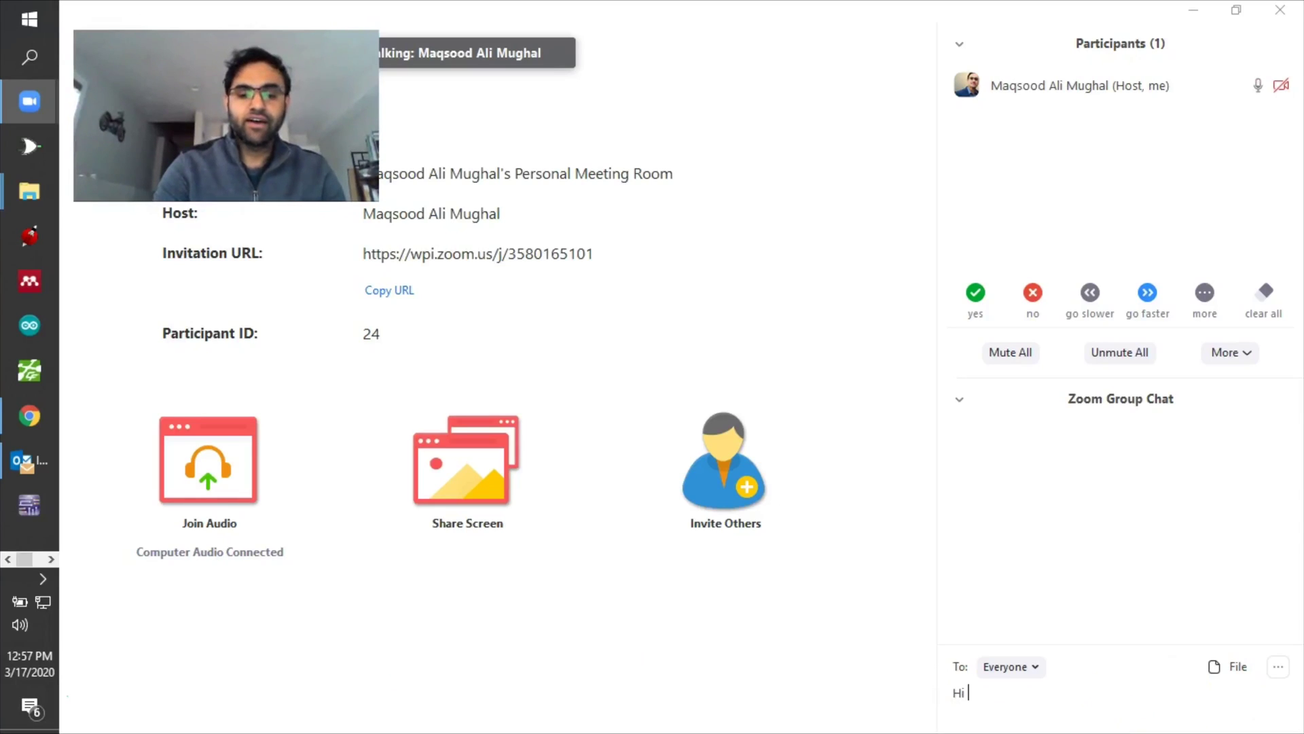
text(Pro)
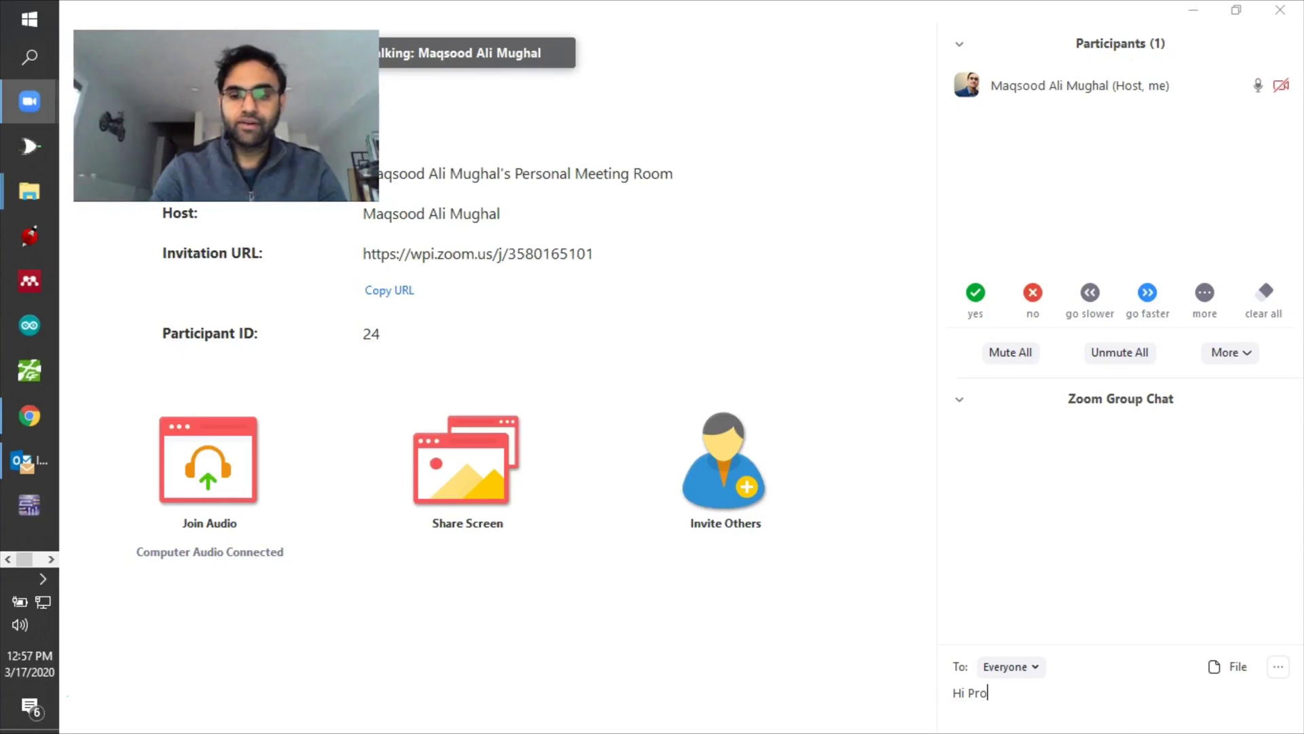
text(f. Can y)
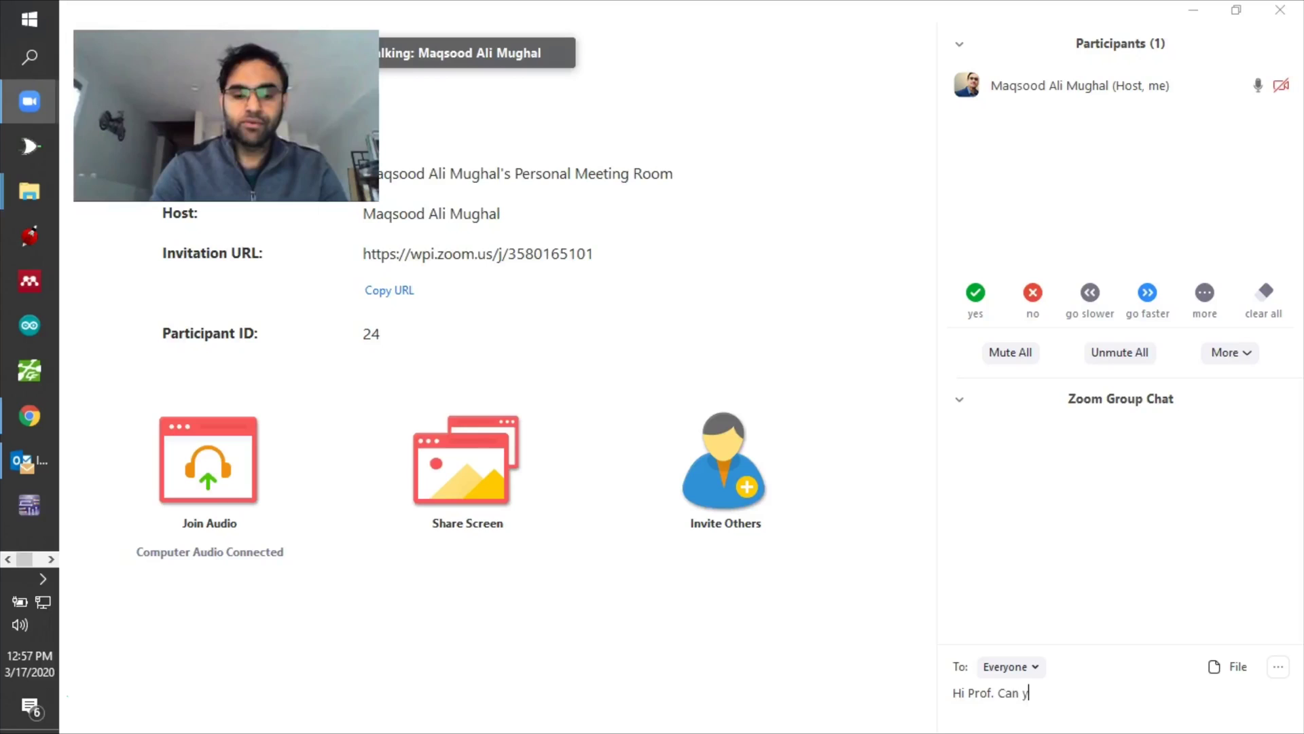
text(ou explain th)
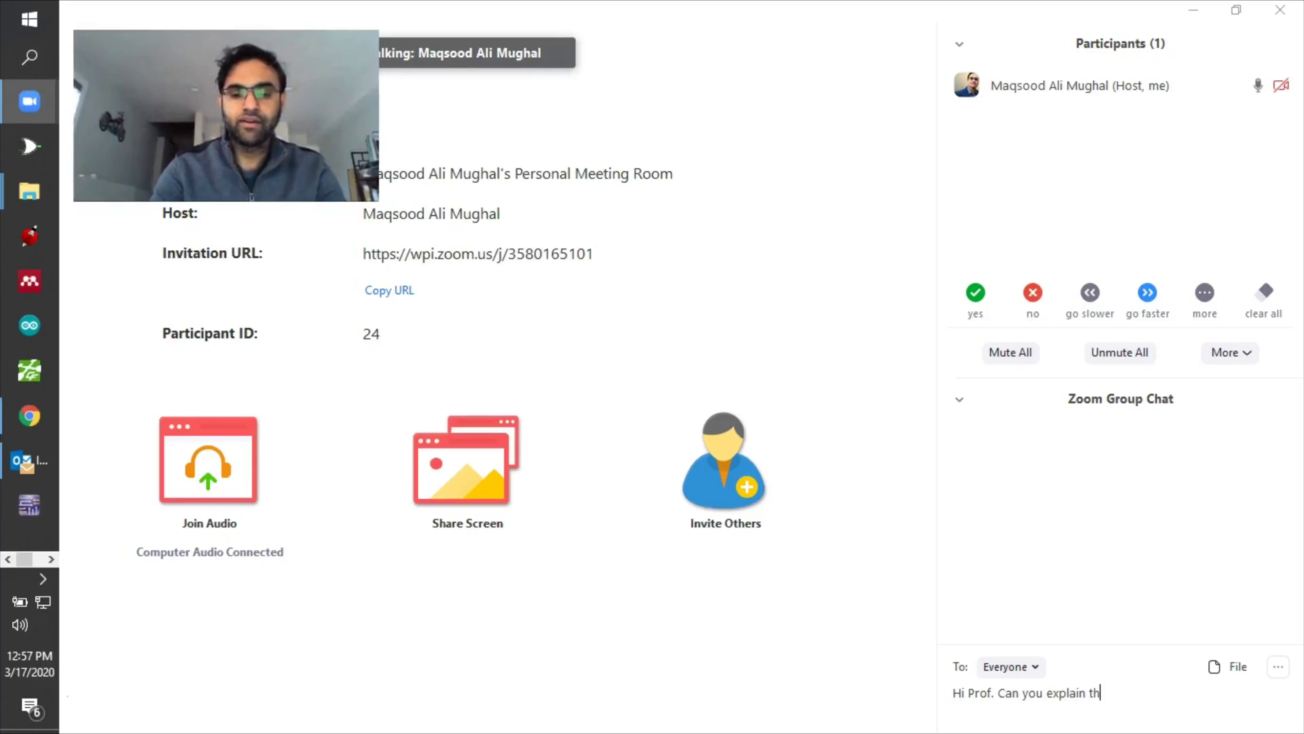
text(e problem 1)
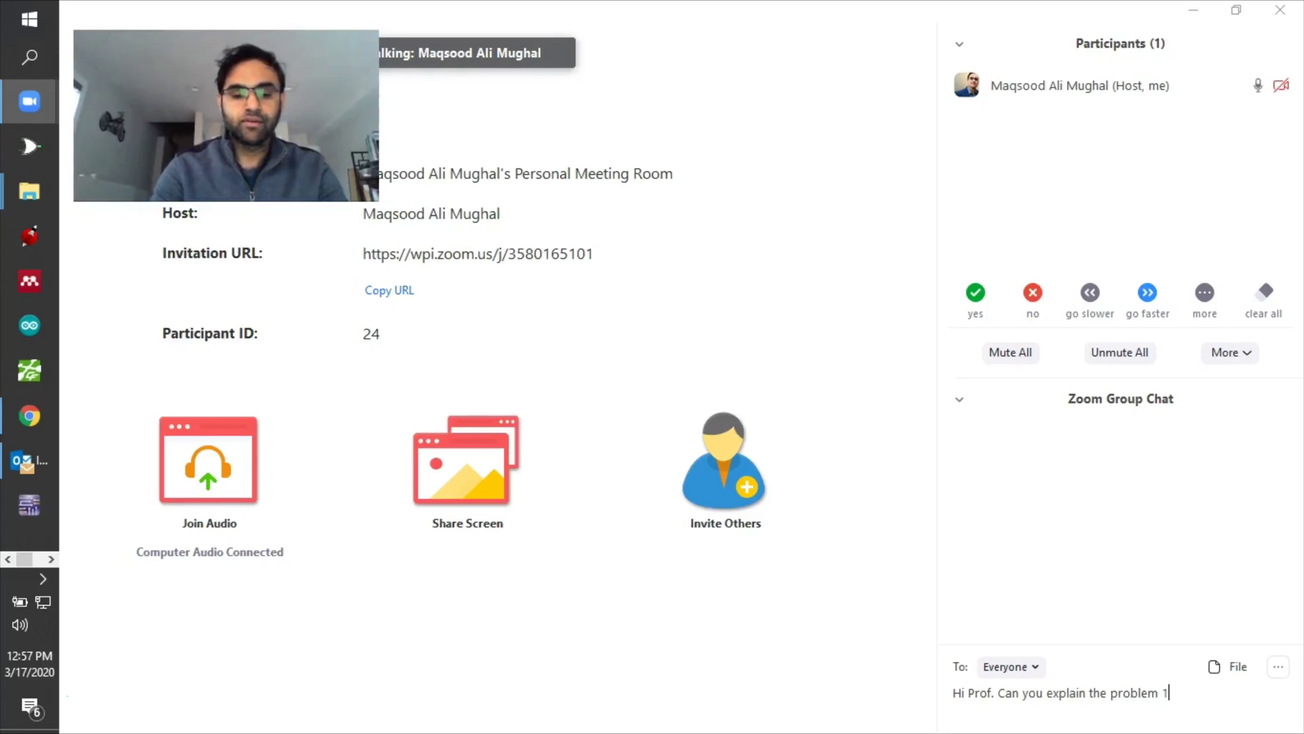
text( again please)
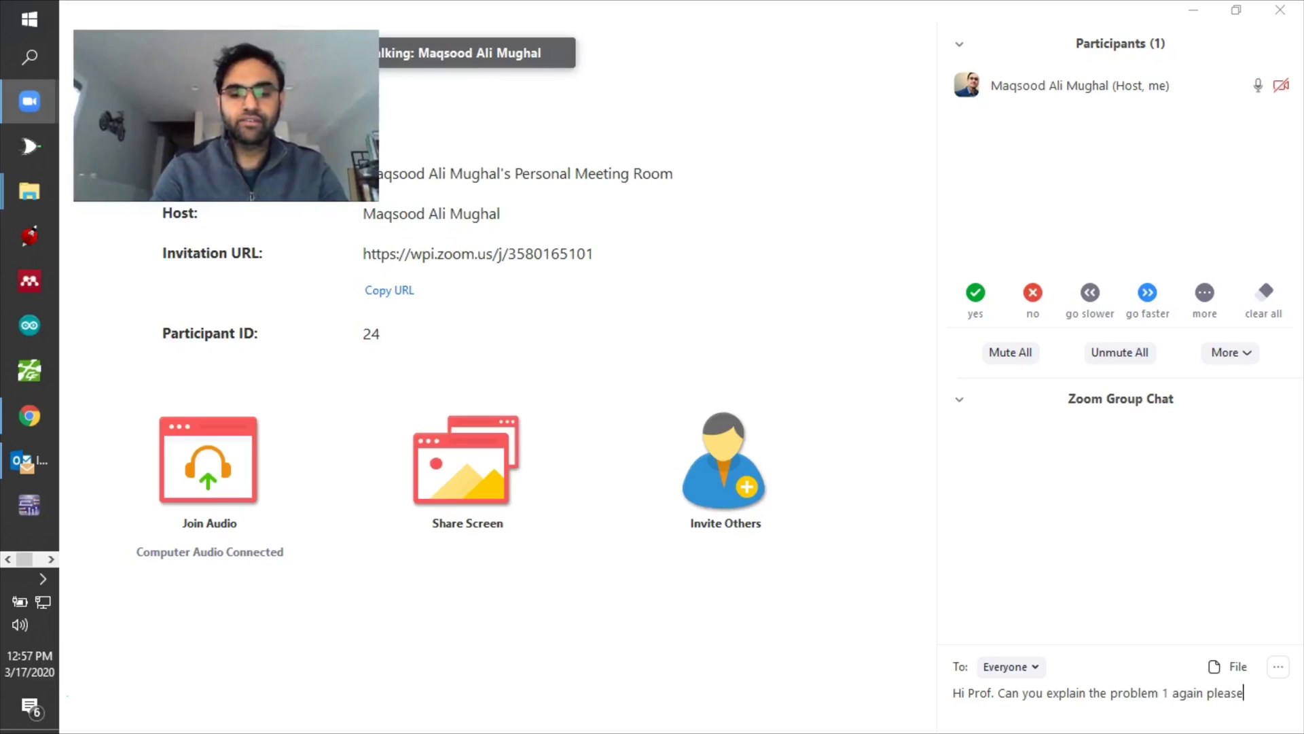
key(Return)
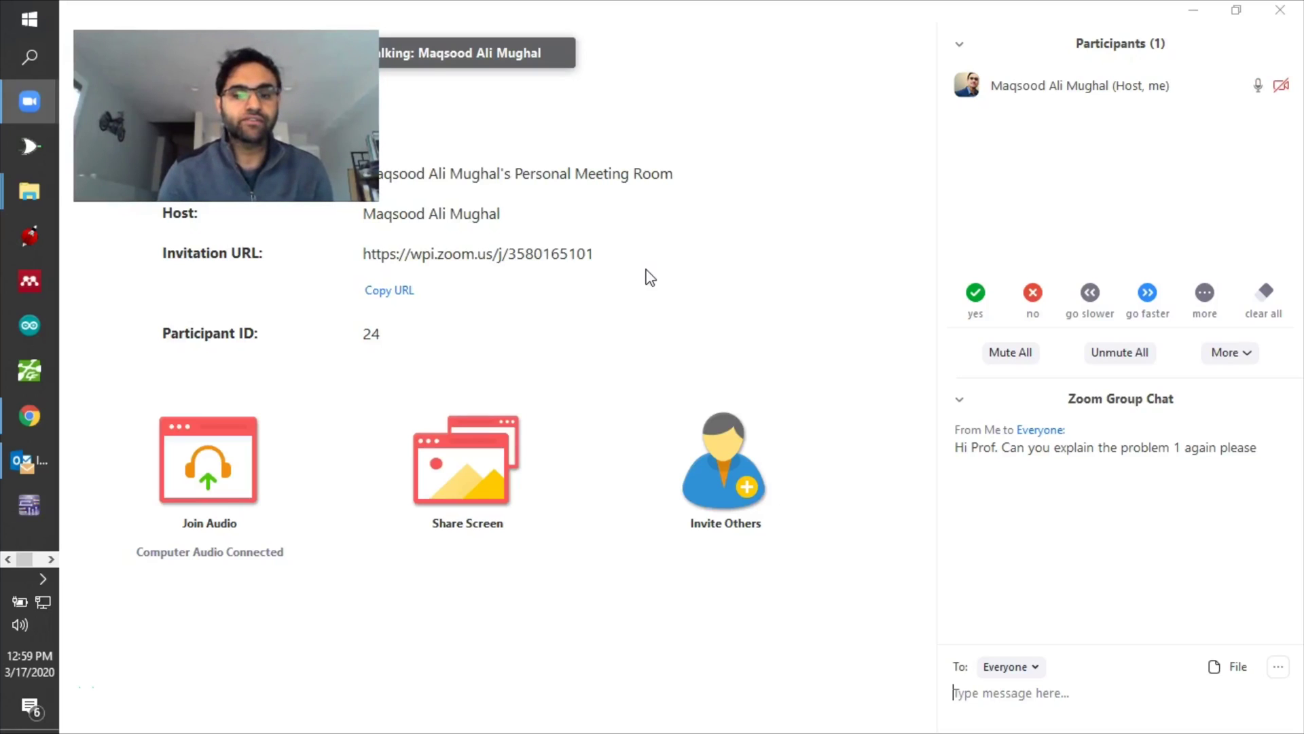
click(503, 157)
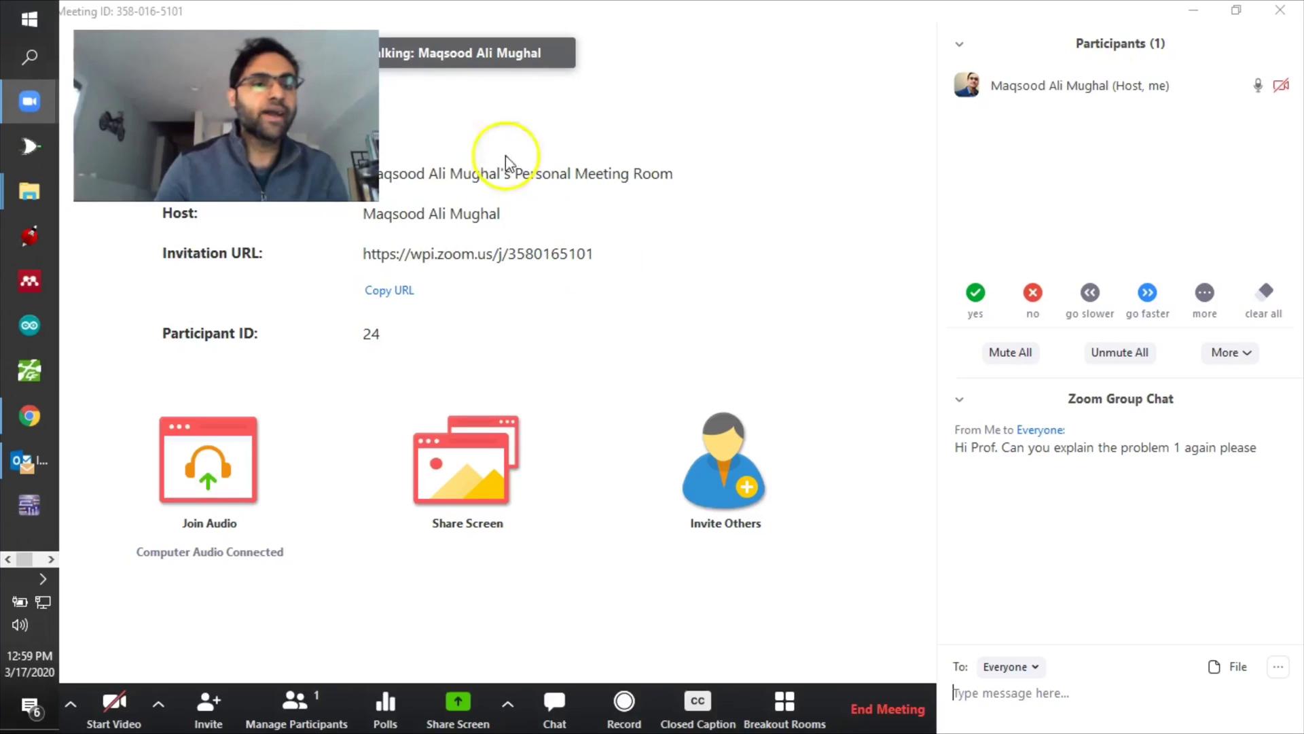